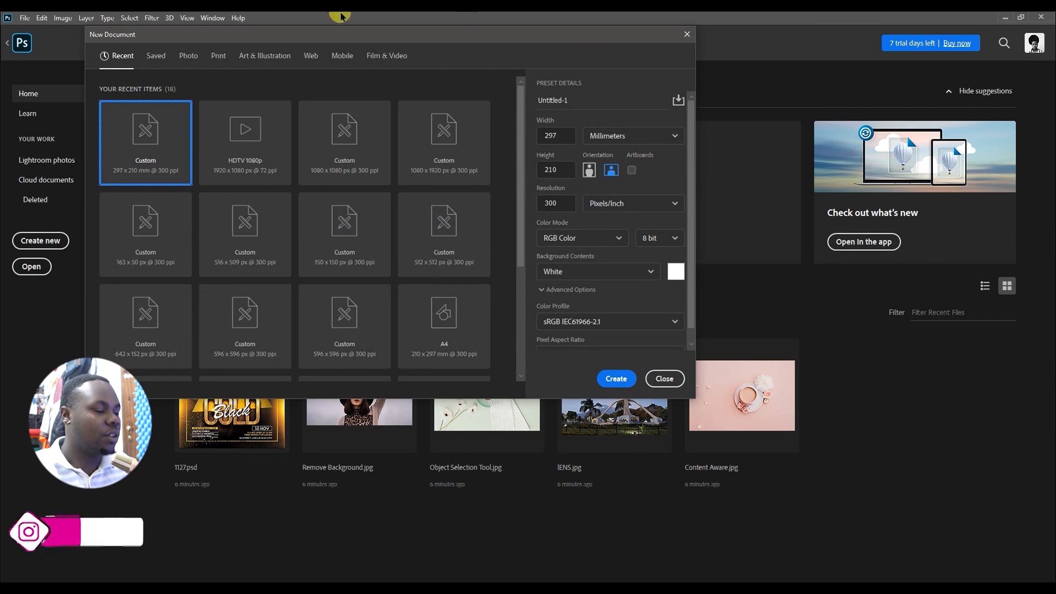
# Look through the Saved, Photo and Print document presets, try portrait orientation on Default Photoshop Size, and close the new document dialog.
pyautogui.moveTo(445, 34); pyautogui.dragTo(629, 42)
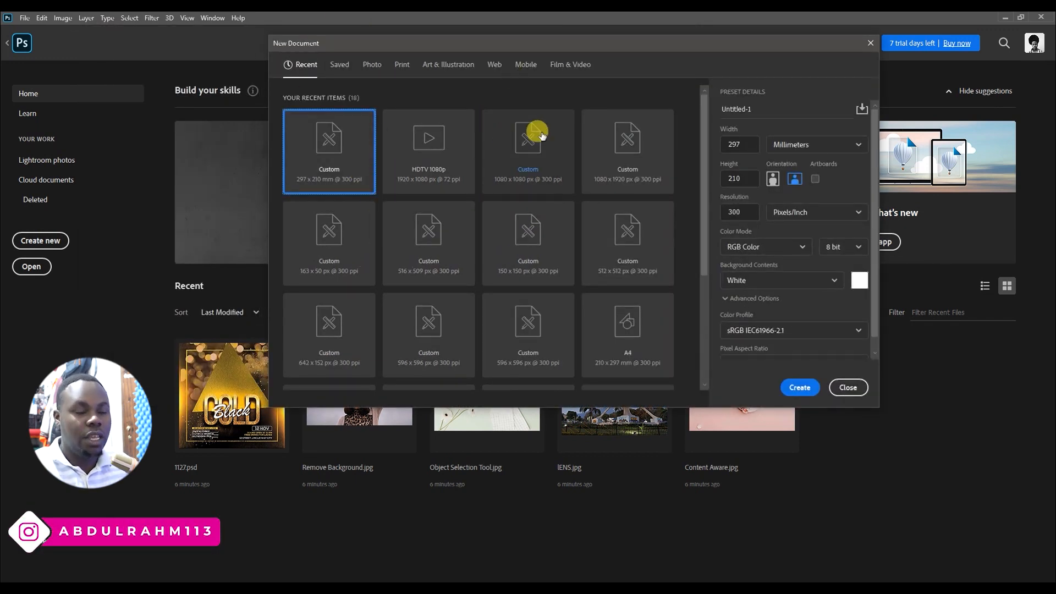
pyautogui.moveTo(629, 43); pyautogui.dragTo(600, 51)
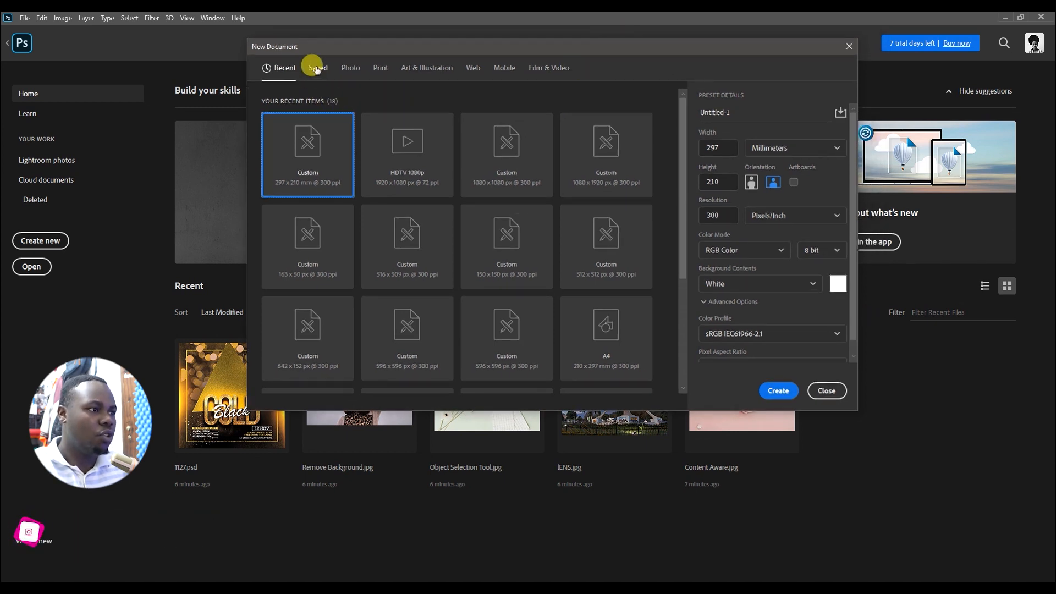
pyautogui.click(318, 68)
pyautogui.click(354, 70)
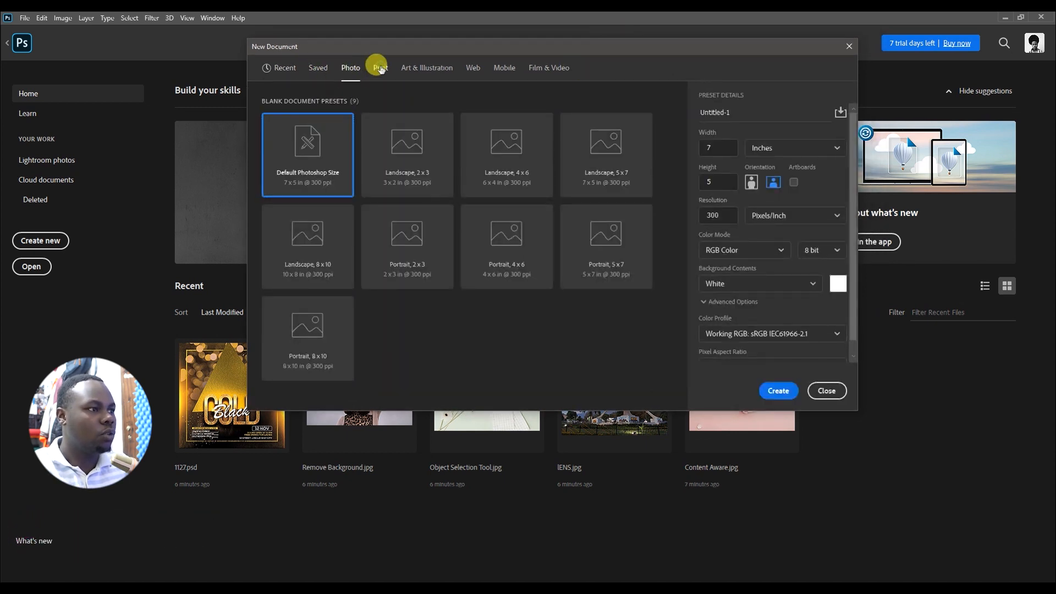
pyautogui.click(380, 68)
pyautogui.click(318, 67)
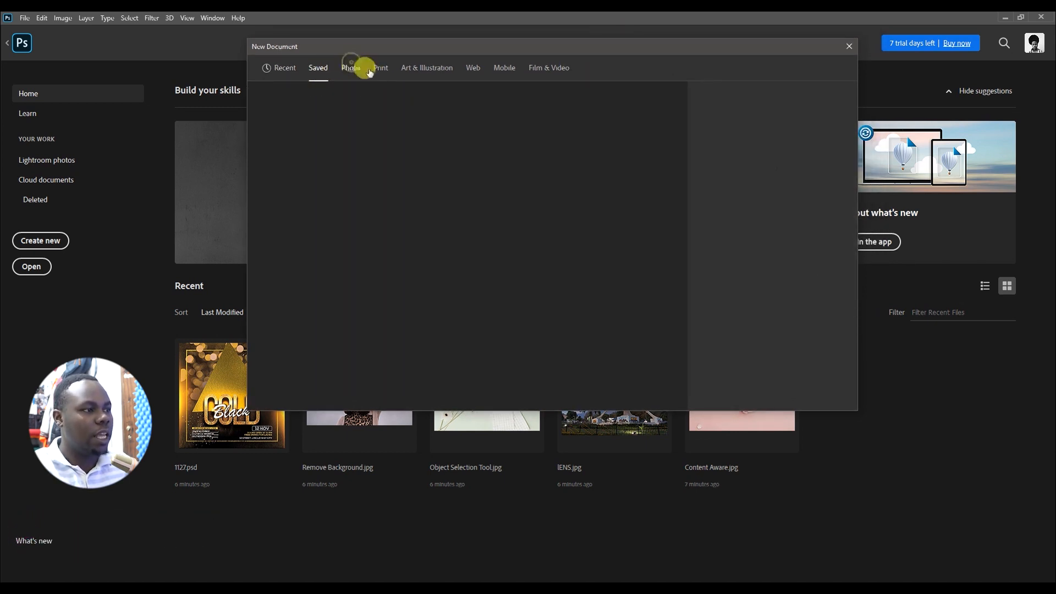
pyautogui.click(347, 66)
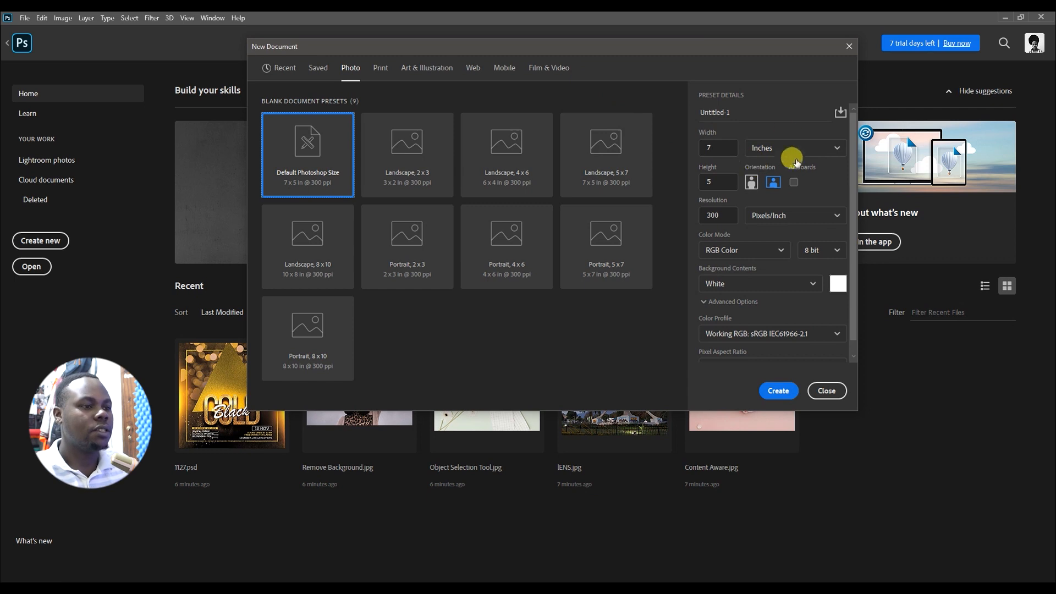
pyautogui.click(751, 183)
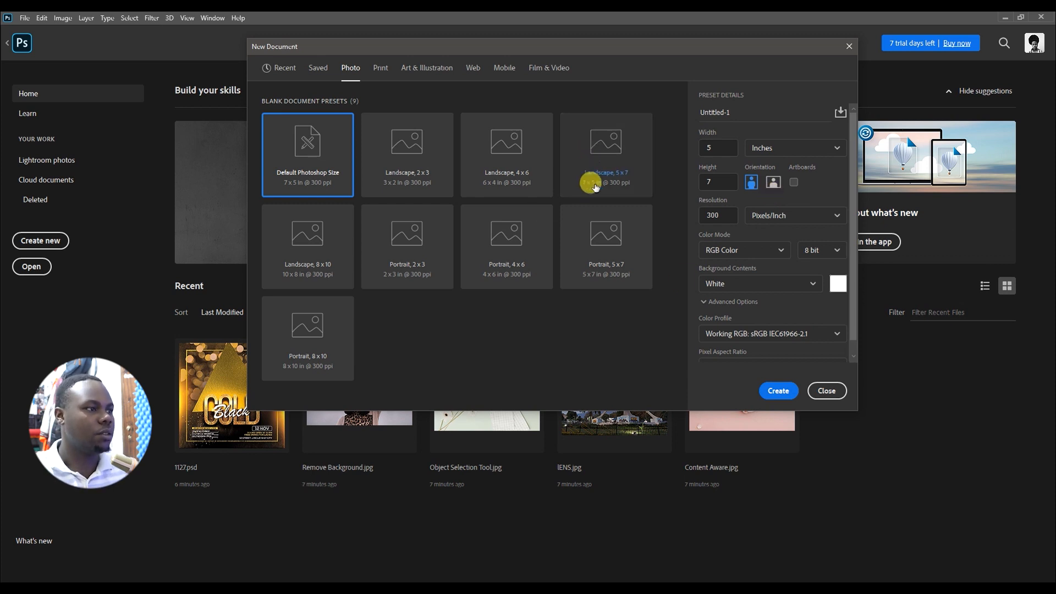
pyautogui.click(825, 391)
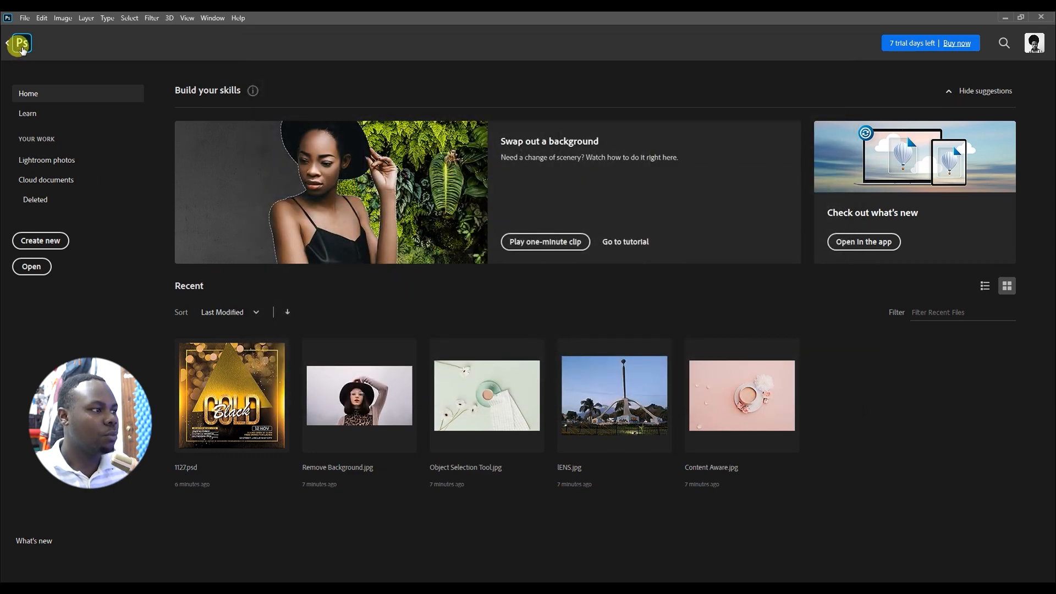
# Select the two upper petals in Content Aware.jpg with a rectangular marquee and open Content-Aware Fill for them.
pyautogui.click(18, 45)
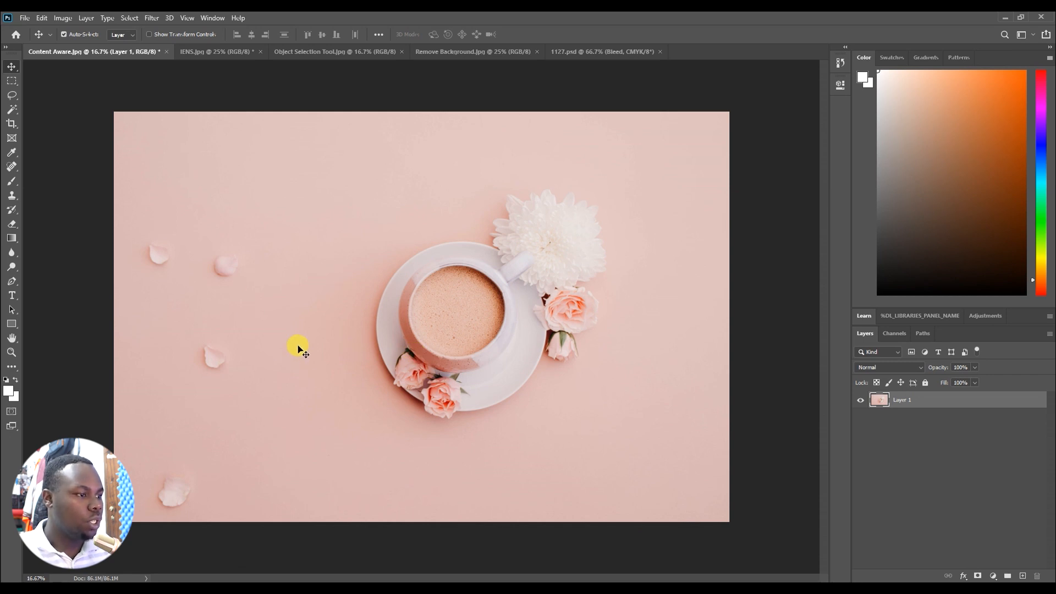
pyautogui.press('m')
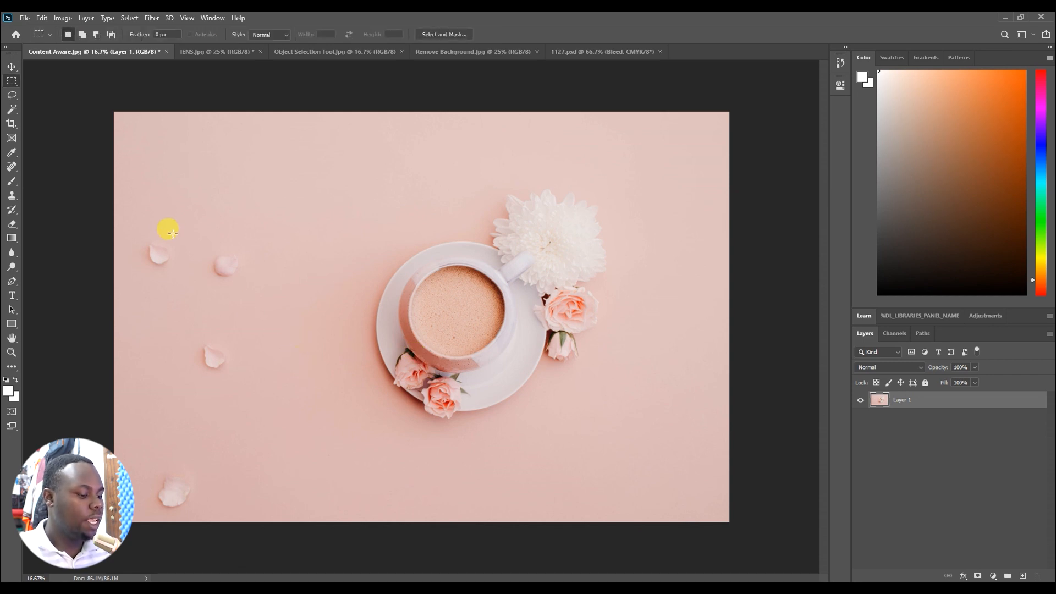
pyautogui.moveTo(130, 224); pyautogui.dragTo(293, 304)
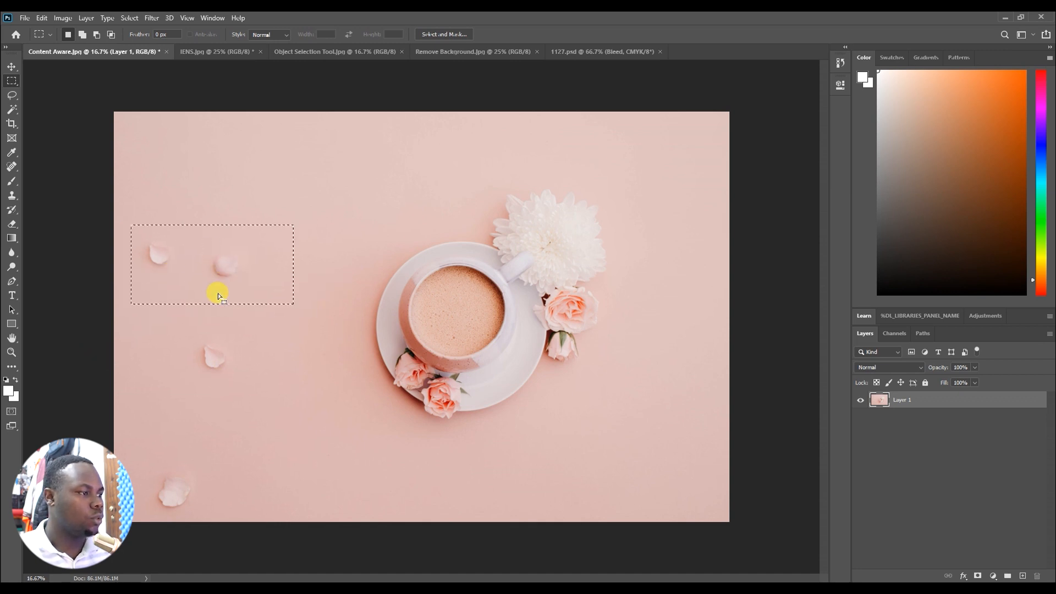
pyautogui.click(41, 17)
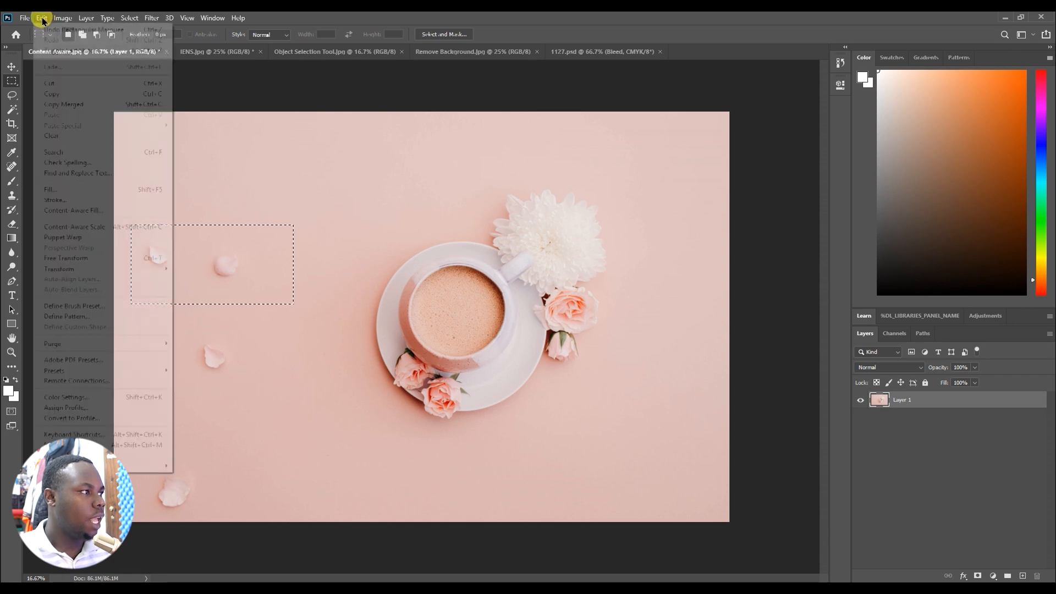
pyautogui.click(86, 212)
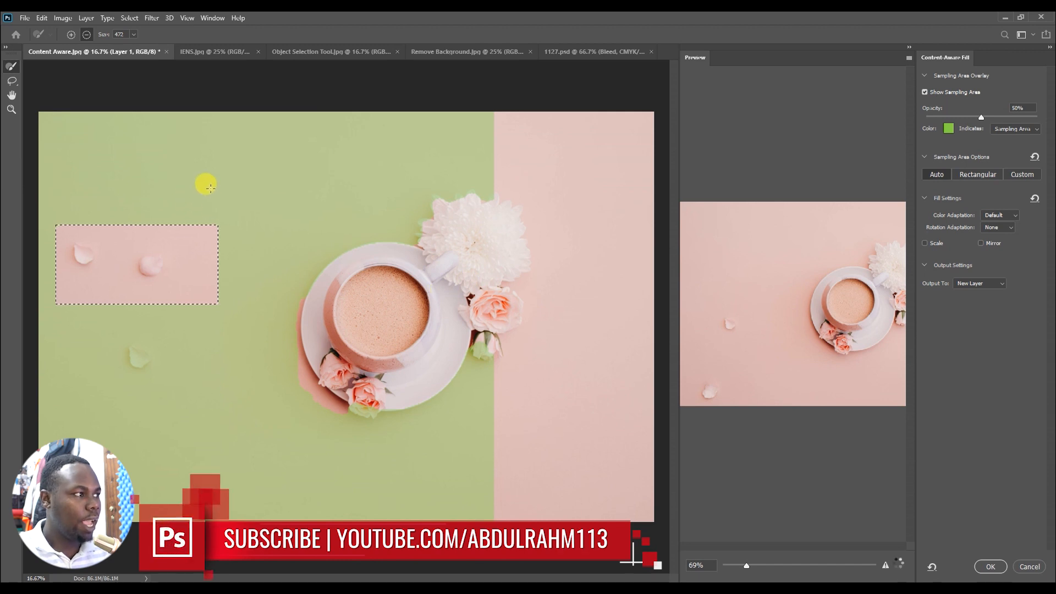
# Try excluding parts of the pink background between the selected petals and the cup from the fill's sampling area.
pyautogui.moveTo(213, 186)
pyautogui.mouseDown()
pyautogui.moveTo(252, 174)
pyautogui.moveTo(240, 294)
pyautogui.mouseUp()
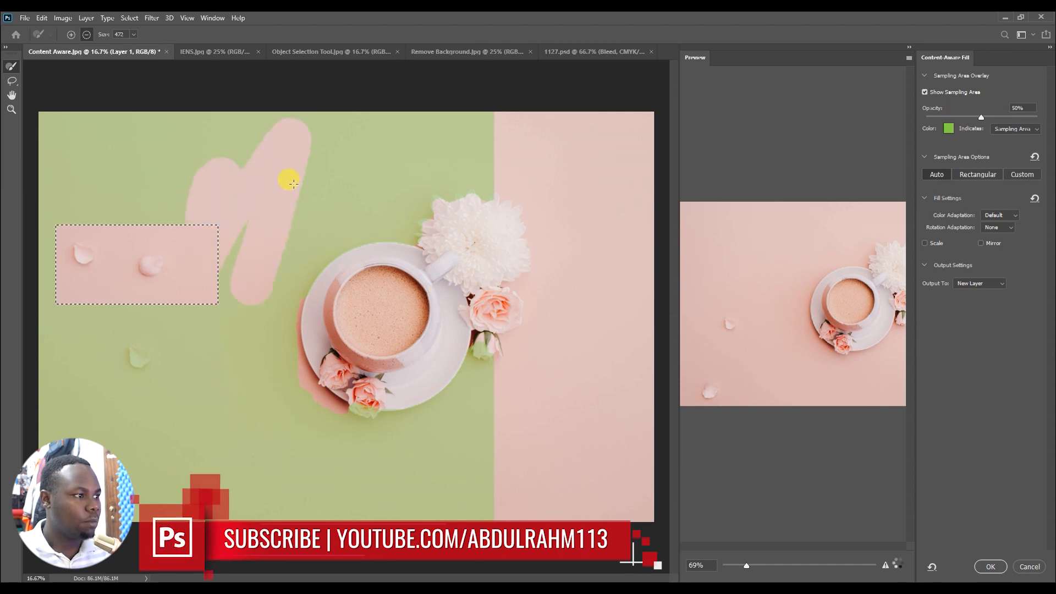
pyautogui.moveTo(388, 169)
pyautogui.mouseDown()
pyautogui.moveTo(317, 225)
pyautogui.moveTo(371, 159)
pyautogui.moveTo(325, 191)
pyautogui.mouseUp()
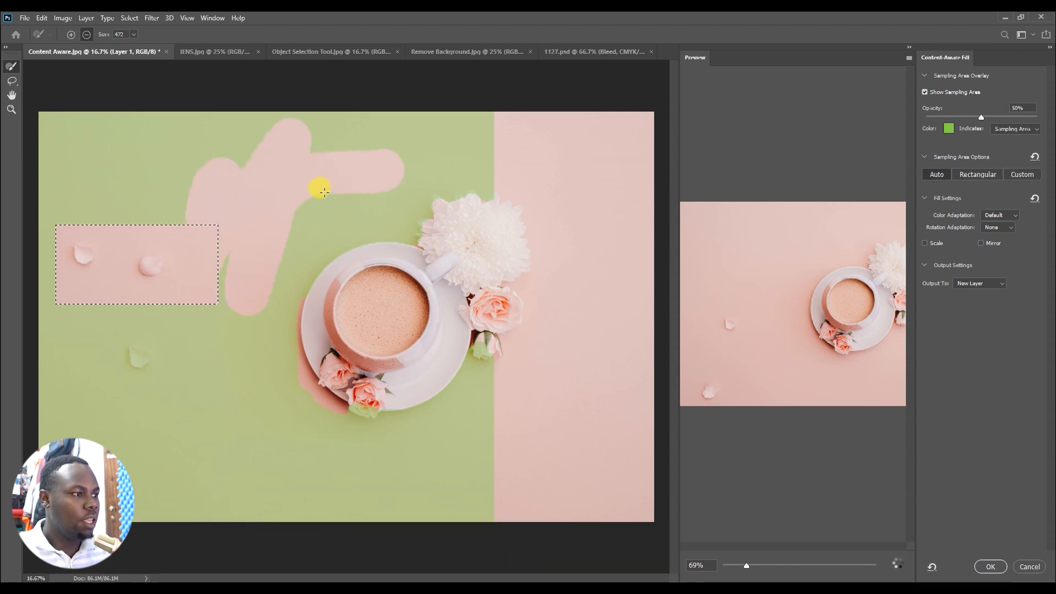
pyautogui.hotkey('ctrl', 'z')
pyautogui.hotkey('ctrl', 'z')
pyautogui.moveTo(344, 125)
pyautogui.mouseDown()
pyautogui.moveTo(309, 155)
pyautogui.moveTo(278, 225)
pyautogui.mouseUp()
pyautogui.moveTo(266, 291); pyautogui.dragTo(262, 299)
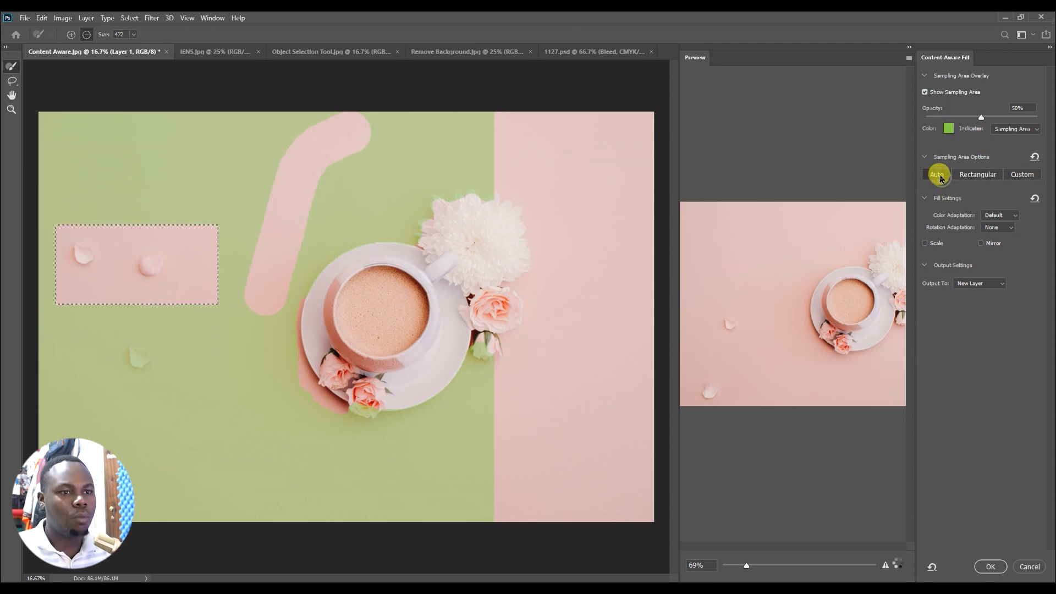
# Set the sampling area to Custom, paint a short sampling stroke on the plain background above the cup, and close the Content-Aware Fill workspace.
pyautogui.click(978, 175)
pyautogui.click(1017, 176)
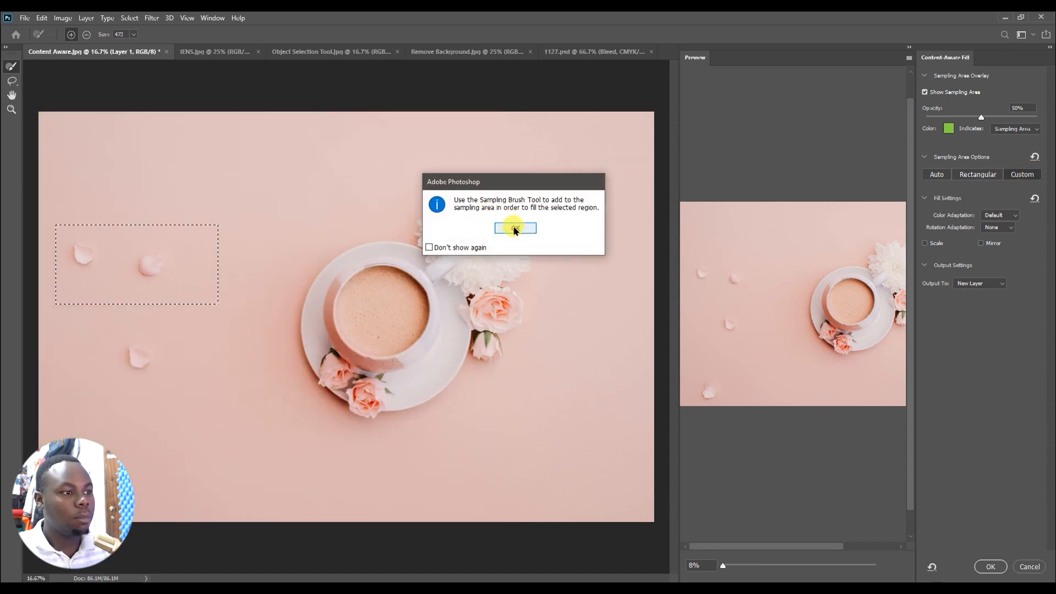
pyautogui.click(511, 229)
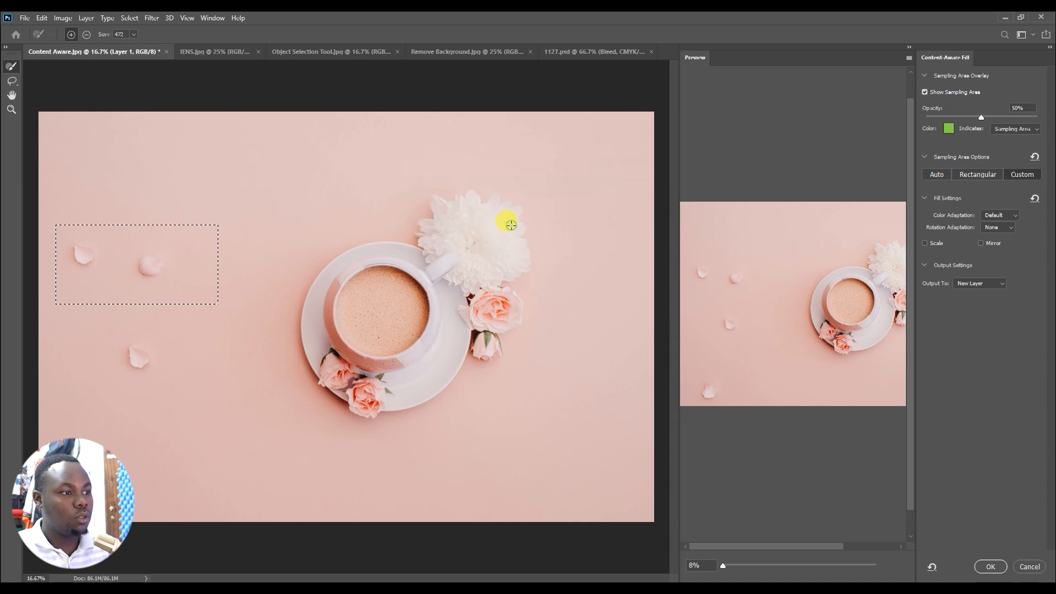
pyautogui.moveTo(360, 143)
pyautogui.mouseDown()
pyautogui.moveTo(316, 176)
pyautogui.moveTo(314, 192)
pyautogui.mouseUp()
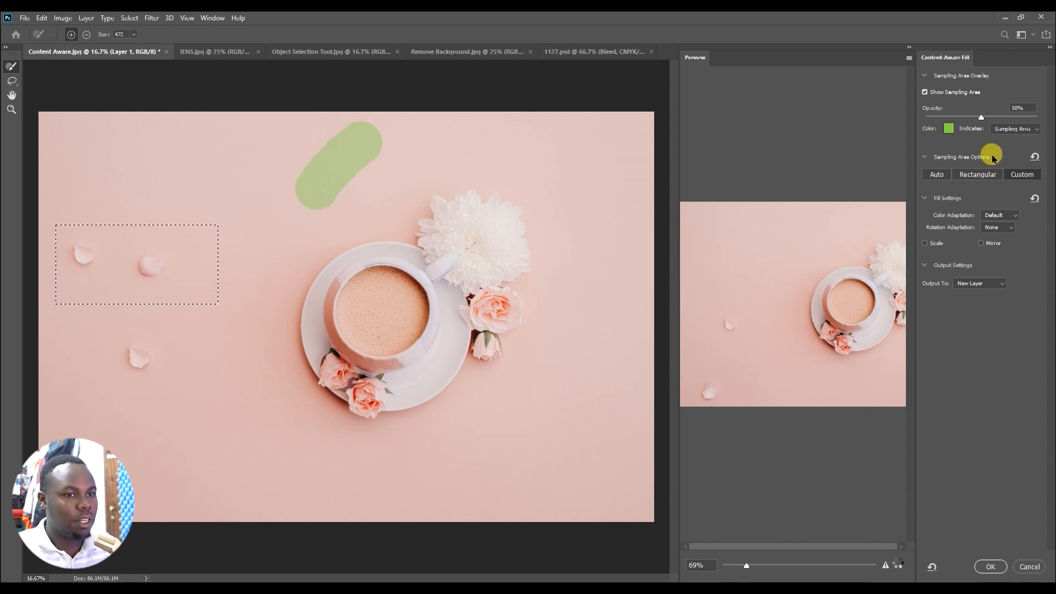
pyautogui.click(1024, 566)
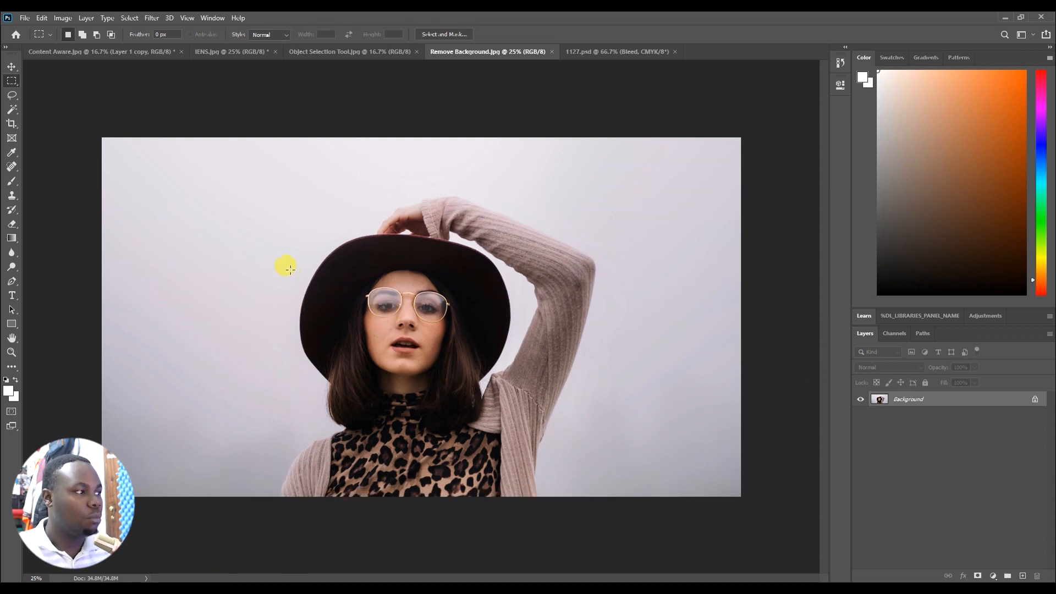
# Unlock the Background layer of the portrait with the hat and remove its background using the layer's quick action.
pyautogui.click(840, 84)
pyautogui.scroll(-2, 754, 248)
pyautogui.scroll(-3, 754, 249)
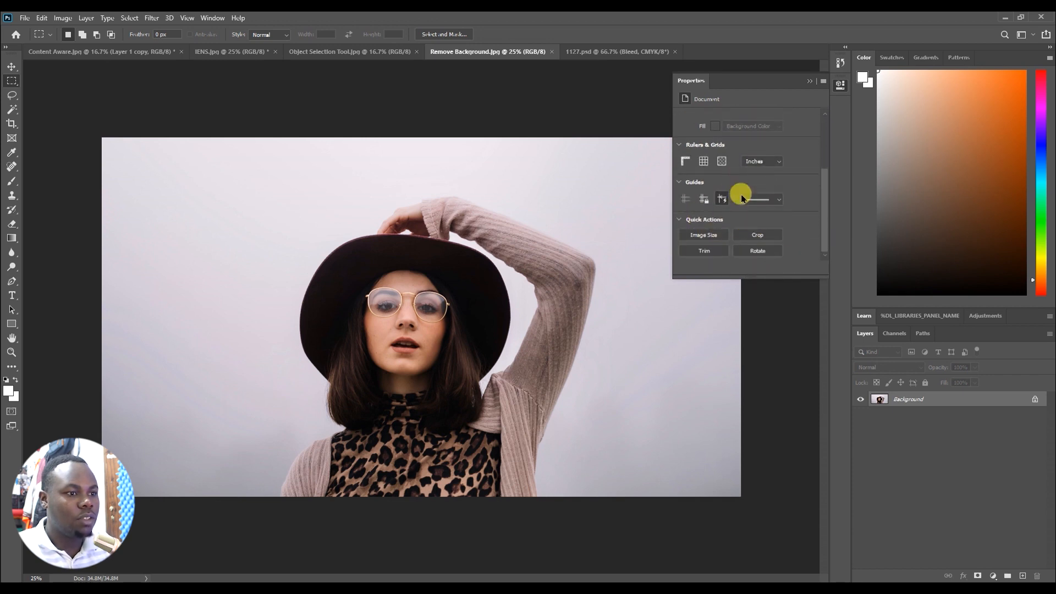
pyautogui.click(810, 82)
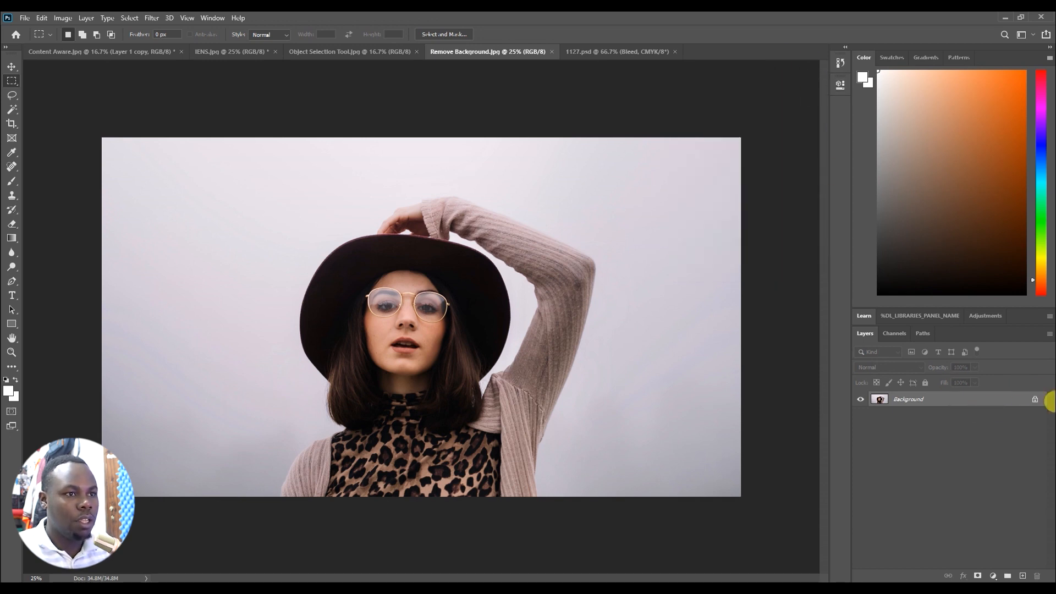
pyautogui.click(1034, 398)
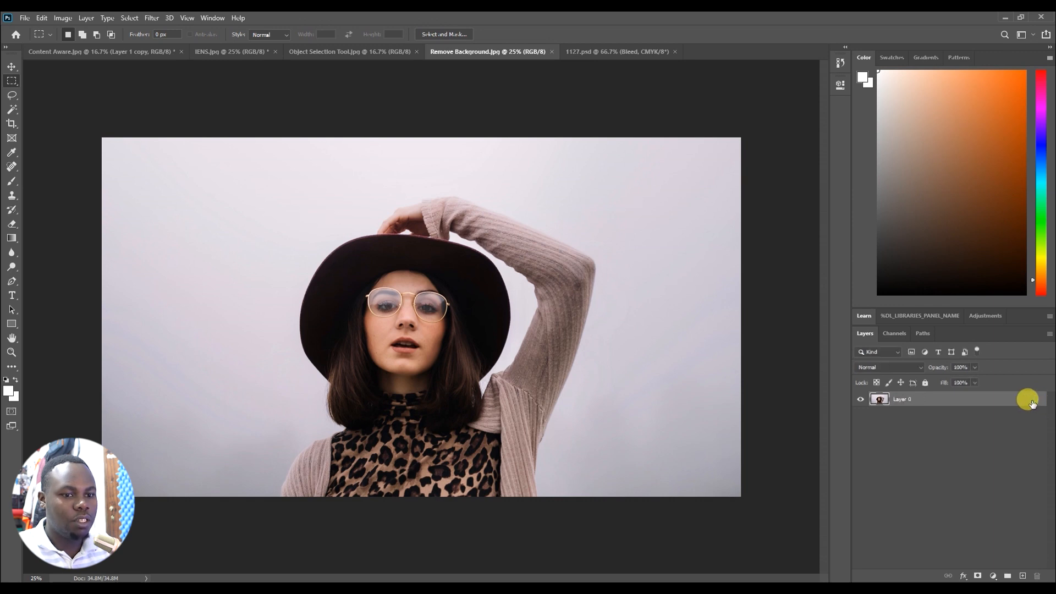
pyautogui.click(840, 84)
pyautogui.scroll(-3, 737, 242)
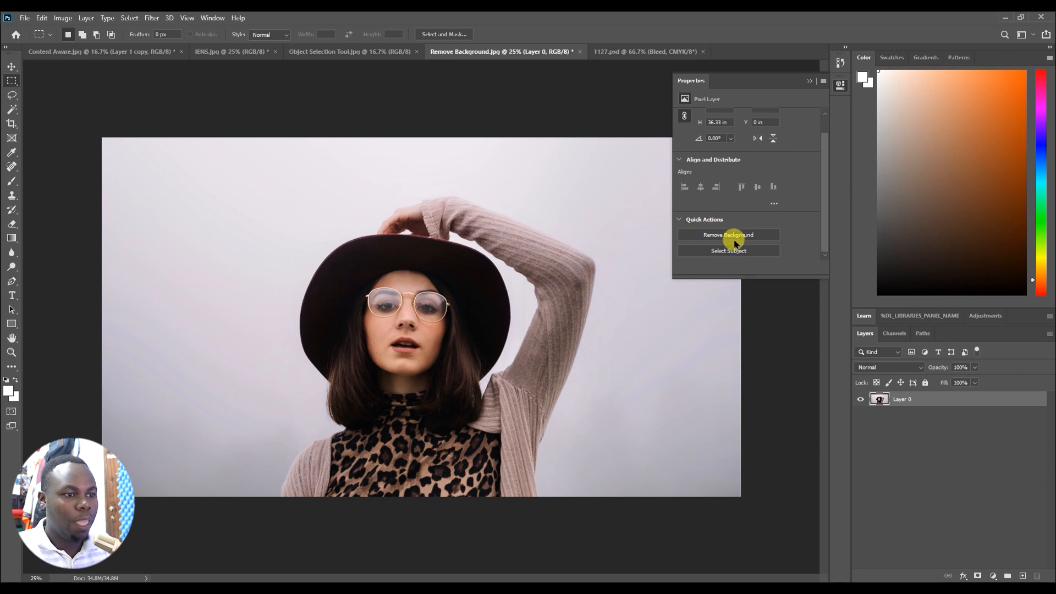
pyautogui.click(735, 239)
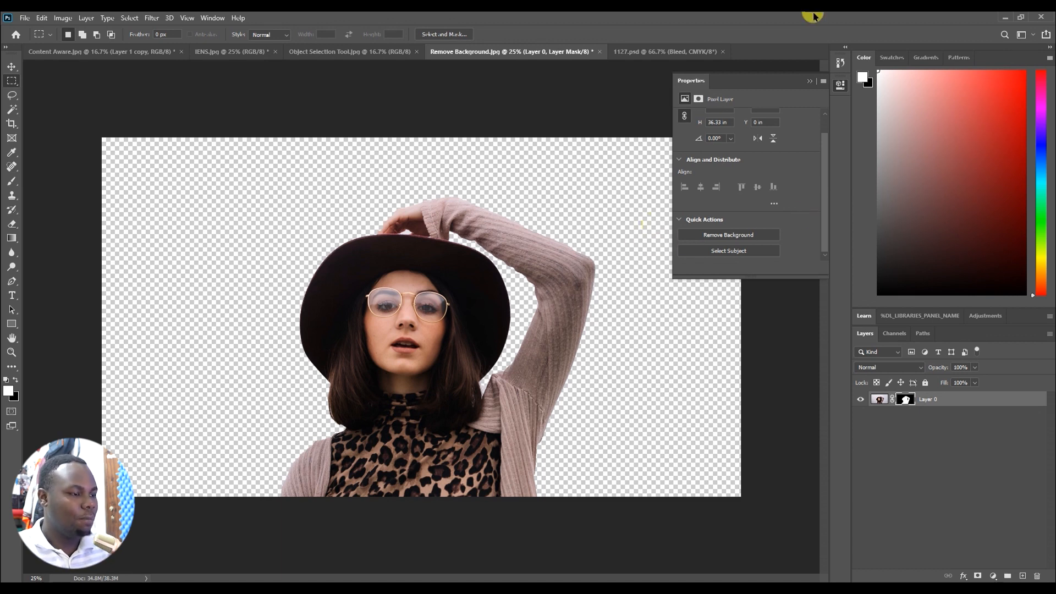
pyautogui.click(809, 82)
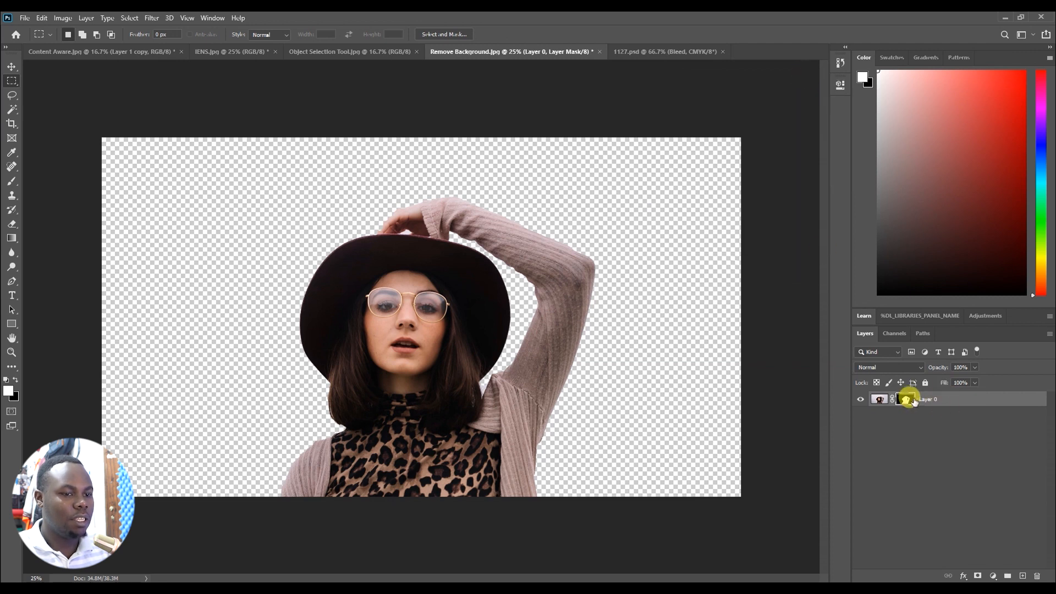
# Copy the cut-out woman's layer with its mask into the 1127.psd flyer.
pyautogui.press('v')
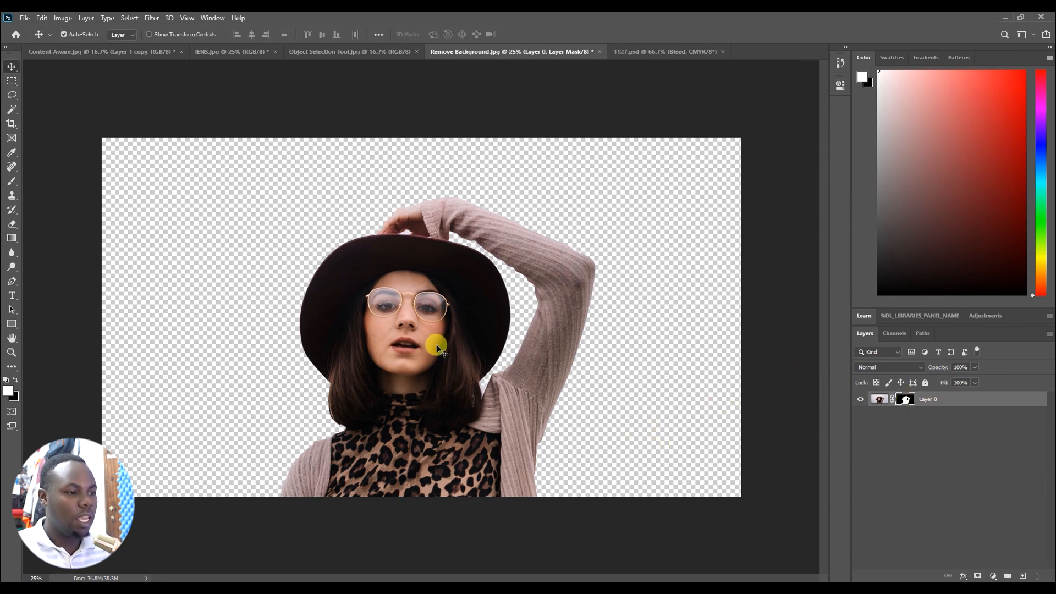
pyautogui.click(879, 399)
pyautogui.moveTo(498, 346); pyautogui.dragTo(502, 207)
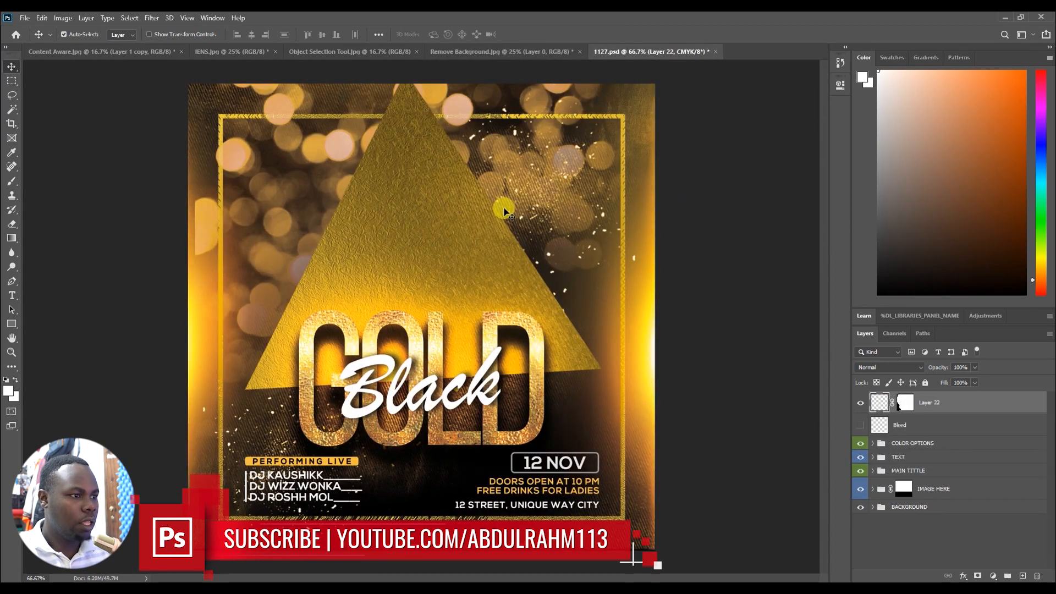
# Scale the woman's layer to about 28.84% and place her over the gold triangle, just above the flyer's title.
pyautogui.hotkey('ctrl', 't')
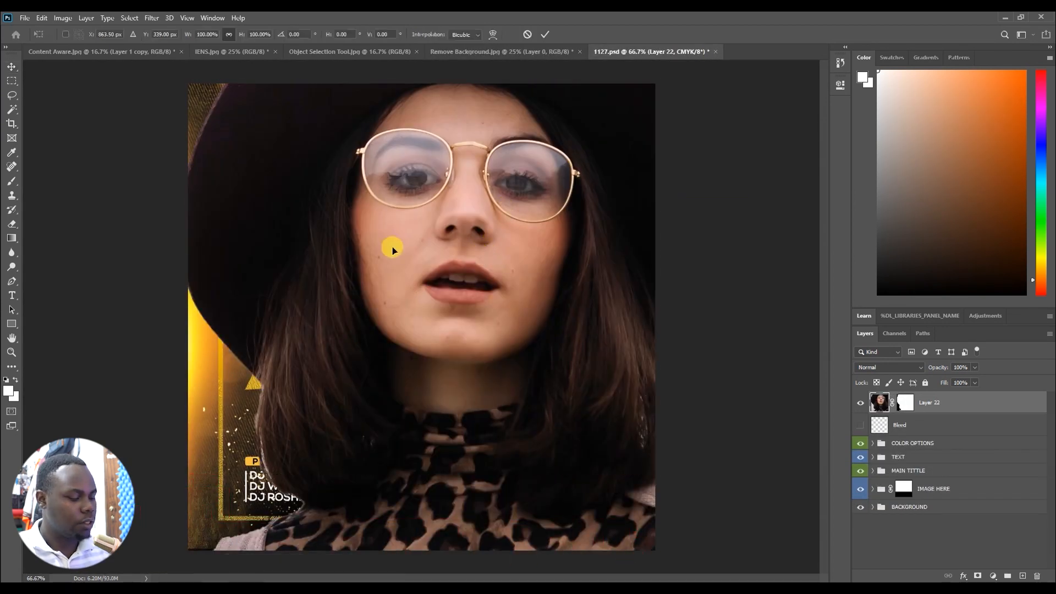
pyautogui.hotkey('ctrl', '0')
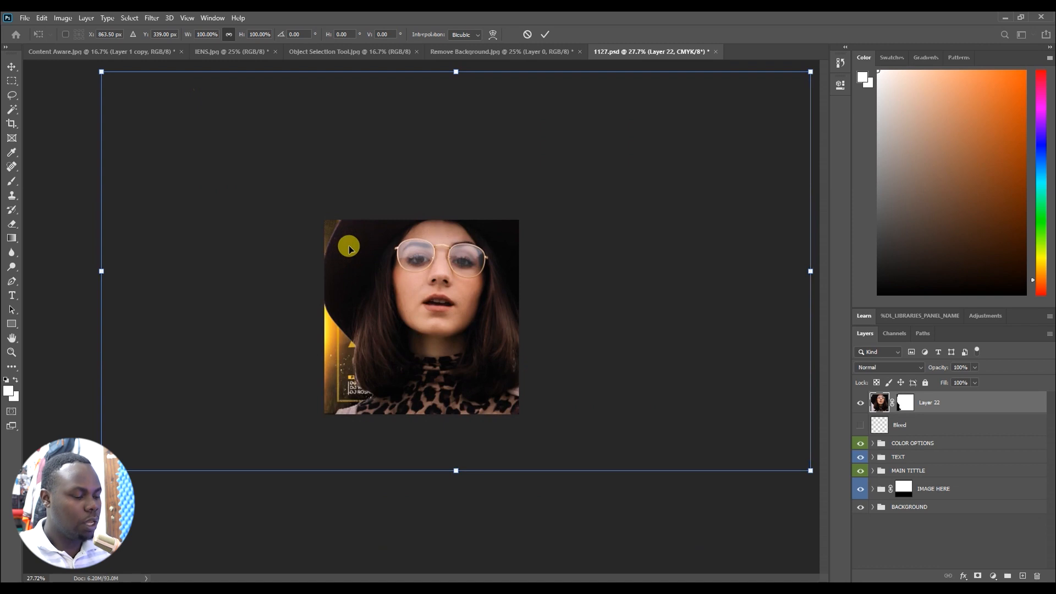
pyautogui.moveTo(806, 468); pyautogui.dragTo(551, 313)
pyautogui.moveTo(414, 138); pyautogui.dragTo(407, 219)
pyautogui.moveTo(443, 292); pyautogui.dragTo(446, 284)
pyautogui.press('Return')
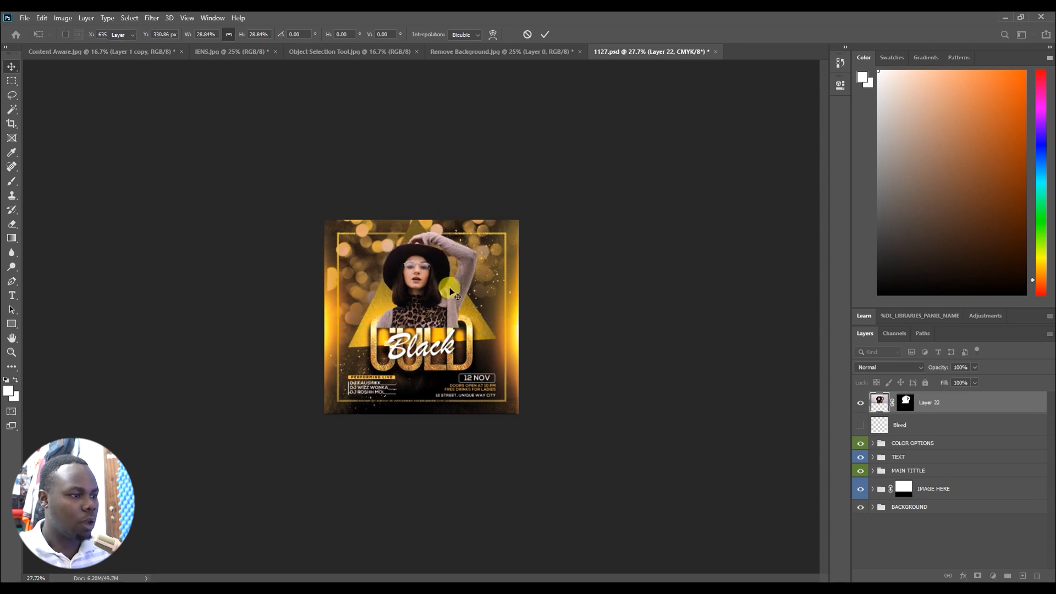
# Move the woman's layer down the stack to sit directly below the IMAGE HERE group, behind the title.
pyautogui.hotkey('ctrl', '[')
pyautogui.hotkey('ctrl', '[')
pyautogui.hotkey('ctrl', '[')
pyautogui.hotkey('ctrl', '[')
pyautogui.hotkey('ctrl', '[')
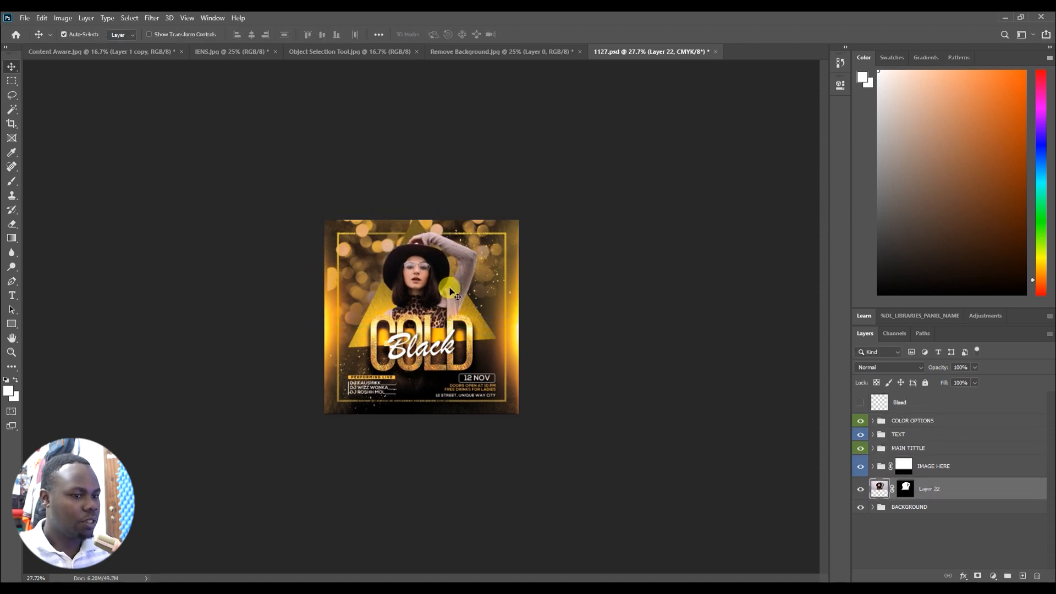
# Shift the woman slightly down behind the title and rotate her layer by about -4.8 degrees.
pyautogui.moveTo(413, 300); pyautogui.dragTo(418, 314)
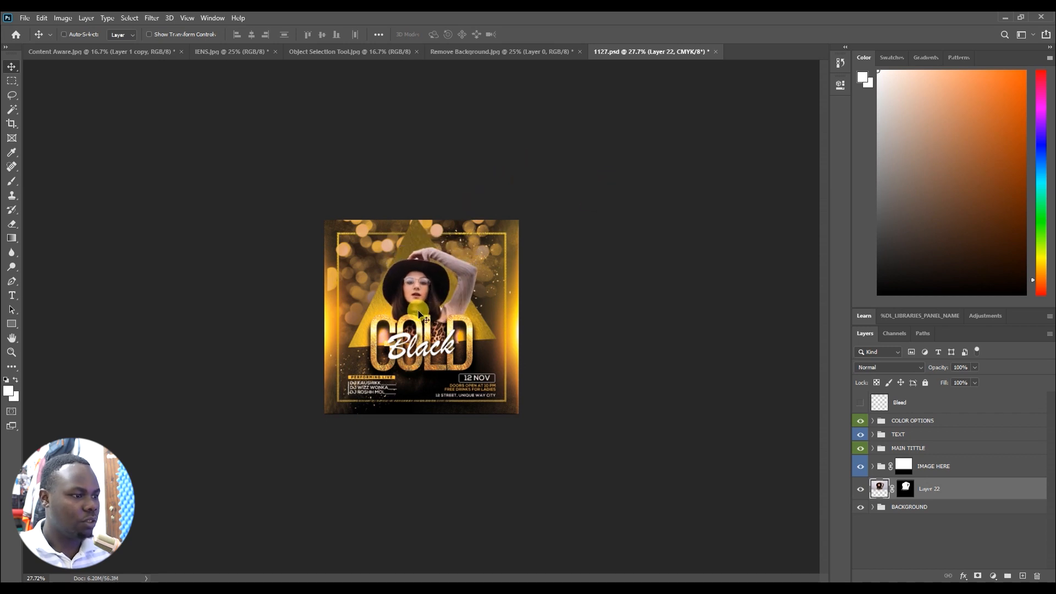
pyautogui.hotkey('ctrl', 't')
pyautogui.moveTo(537, 310); pyautogui.dragTo(539, 300)
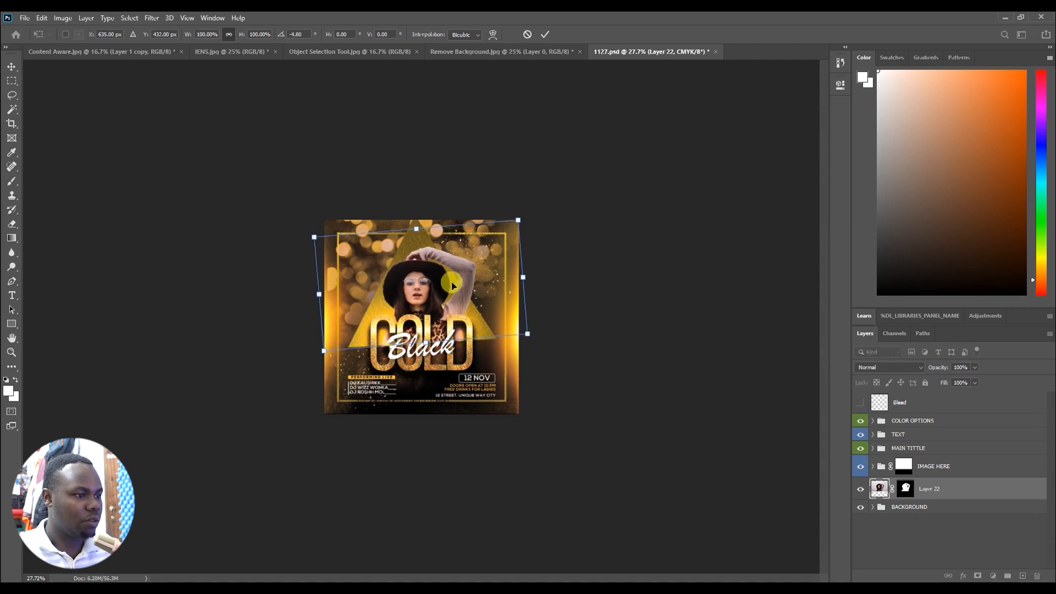
pyautogui.press('Return')
pyautogui.scroll(8, 451, 285)
pyautogui.scroll(-1, 451, 286)
pyautogui.scroll(1, 451, 286)
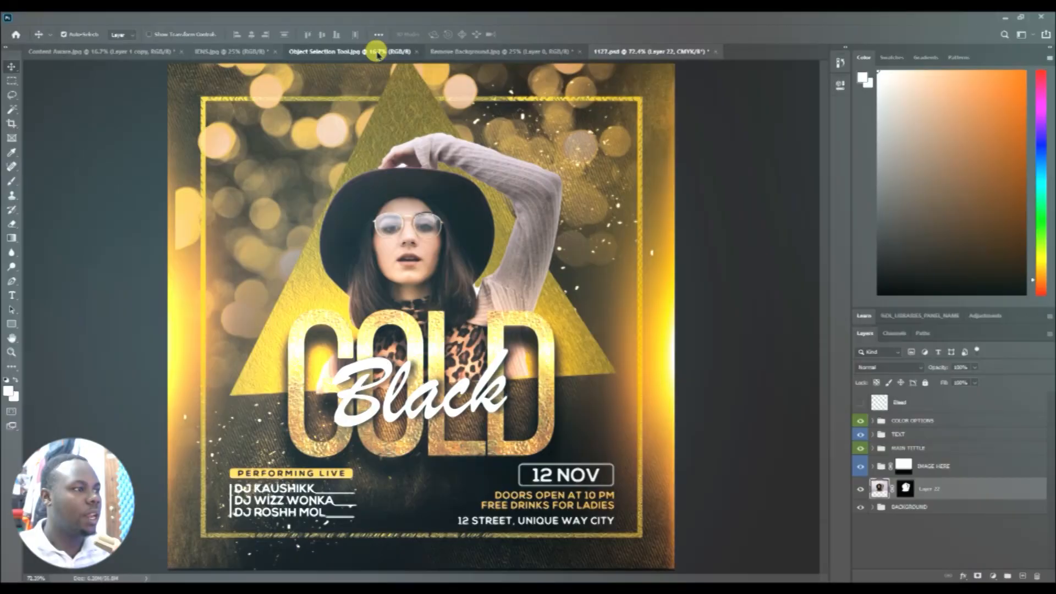
# In Object Selection Tool.jpg, select the coffee cup and its handle using the Object Selection Tool in Lasso mode.
pyautogui.click(363, 51)
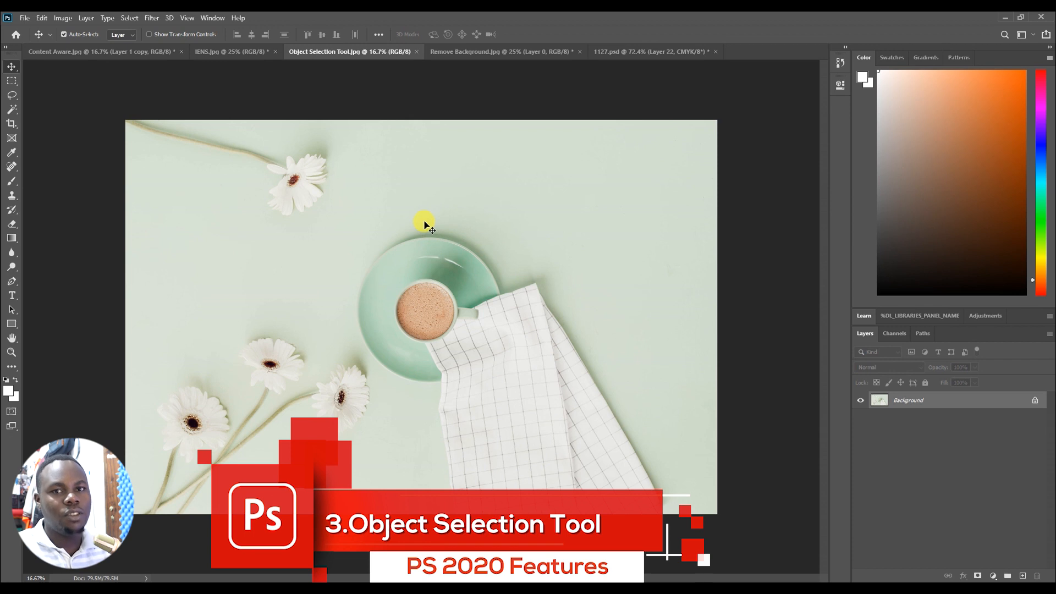
pyautogui.click(11, 80)
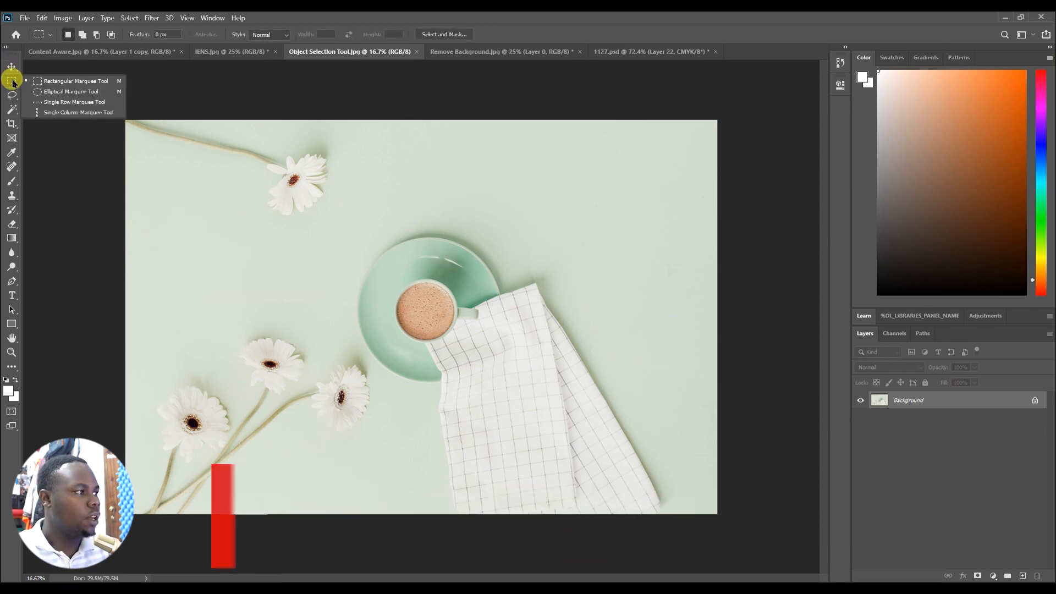
pyautogui.click(11, 96)
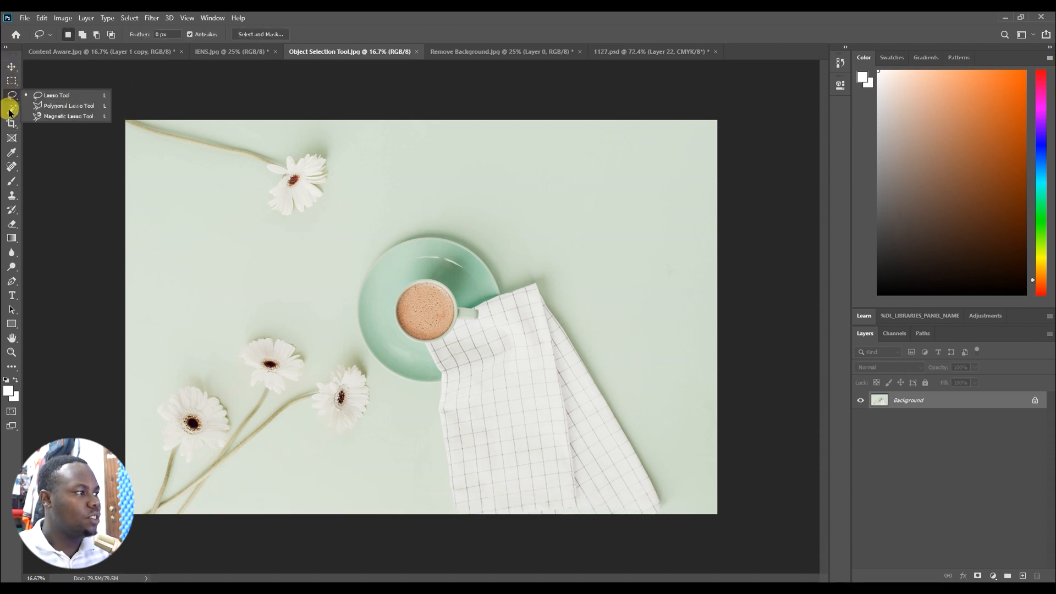
pyautogui.click(12, 112)
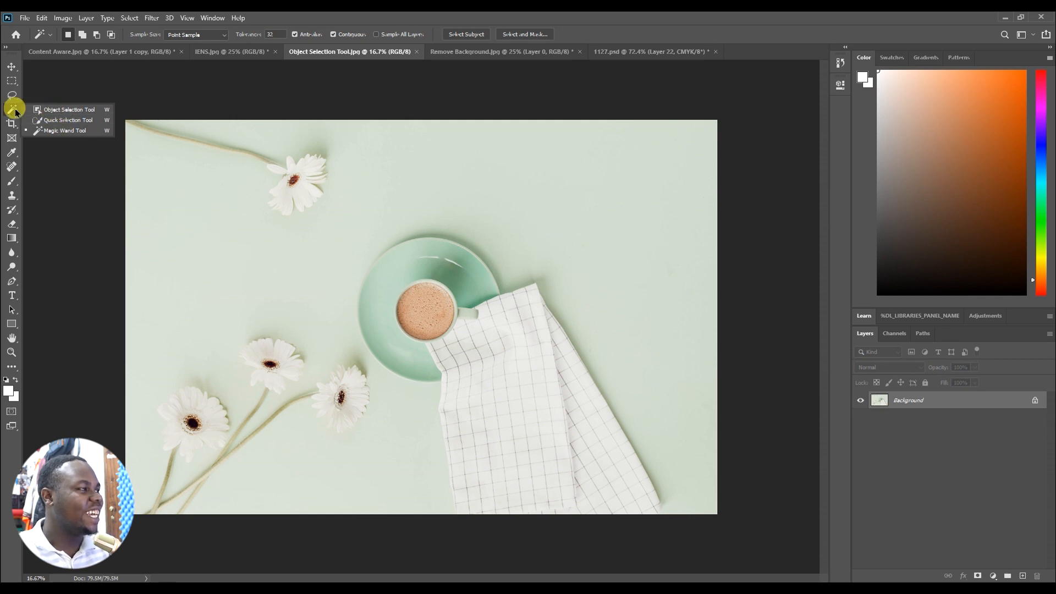
pyautogui.click(67, 109)
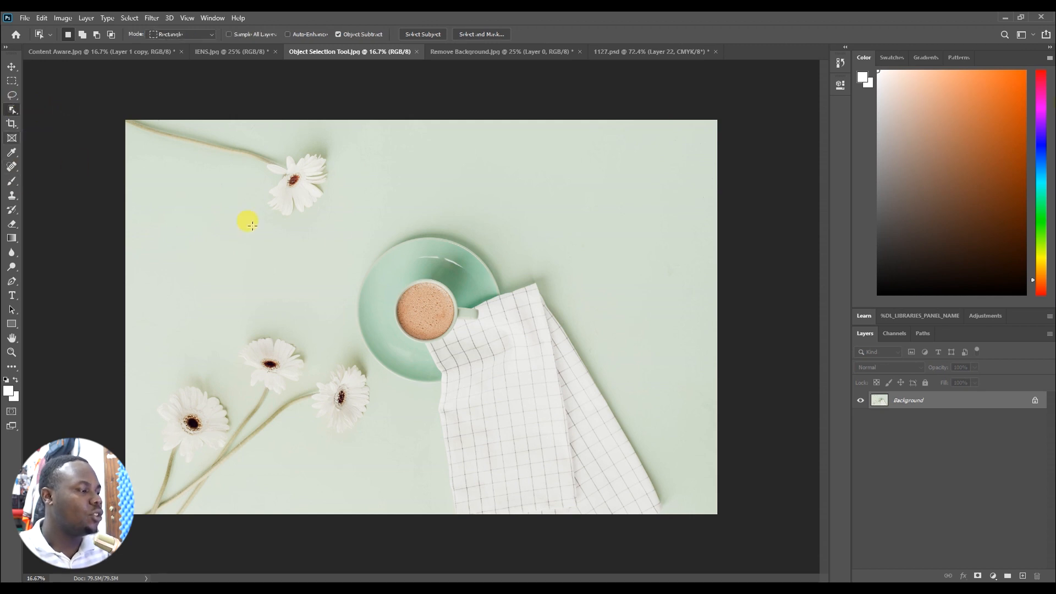
pyautogui.click(174, 35)
pyautogui.click(166, 54)
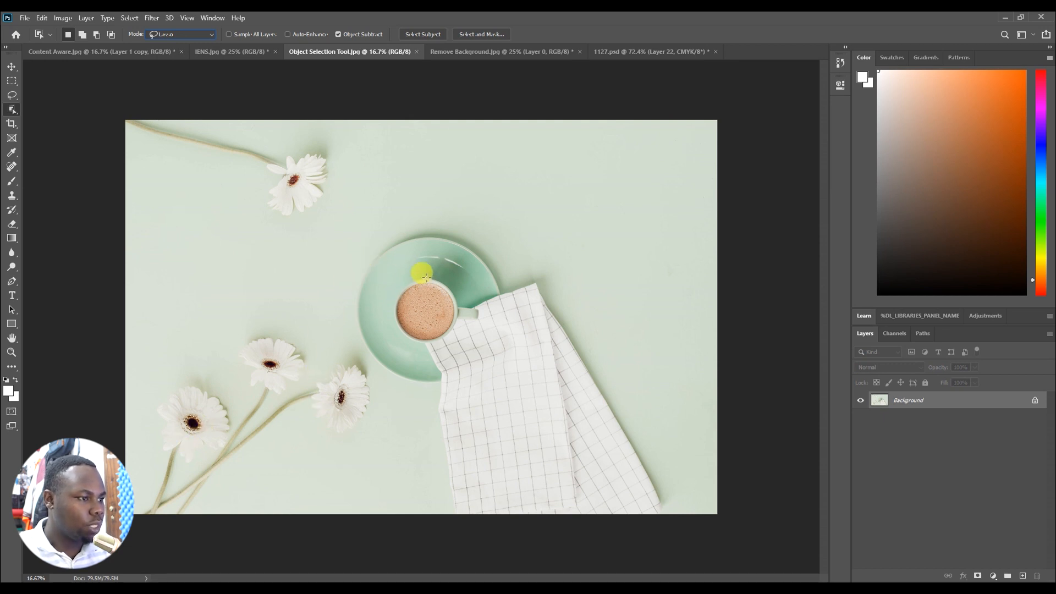
pyautogui.moveTo(432, 278)
pyautogui.mouseDown()
pyautogui.moveTo(395, 296)
pyautogui.moveTo(397, 328)
pyautogui.moveTo(433, 340)
pyautogui.moveTo(480, 313)
pyautogui.moveTo(426, 272)
pyautogui.moveTo(491, 317)
pyautogui.mouseUp()
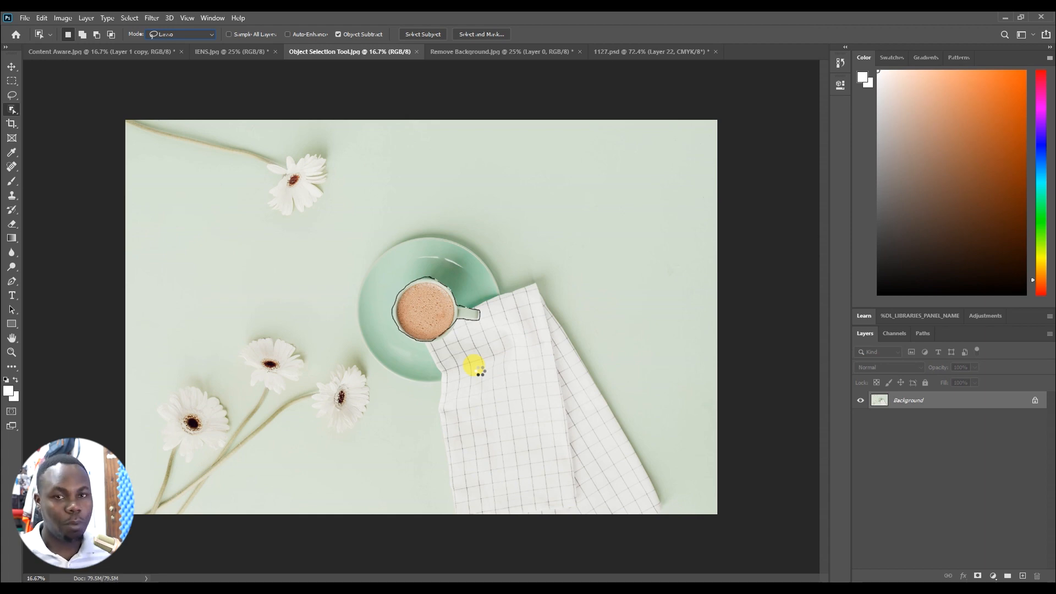
pyautogui.scroll(5, 440, 304)
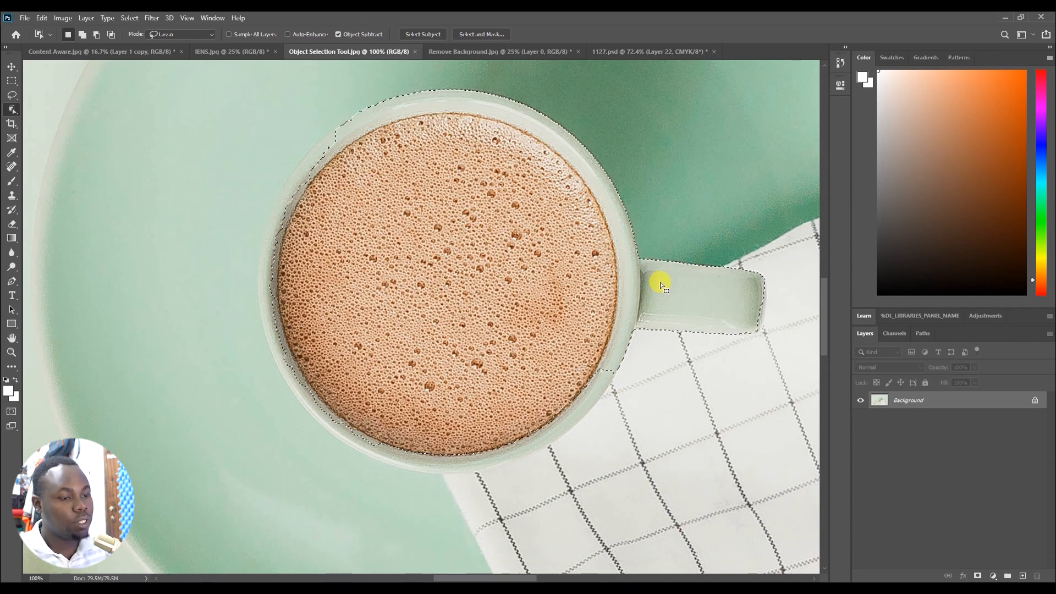
# Select the two leftmost lower flowers with a Rectangle-mode Object Selection area about 27 by 32 in.
pyautogui.rightClick(12, 110)
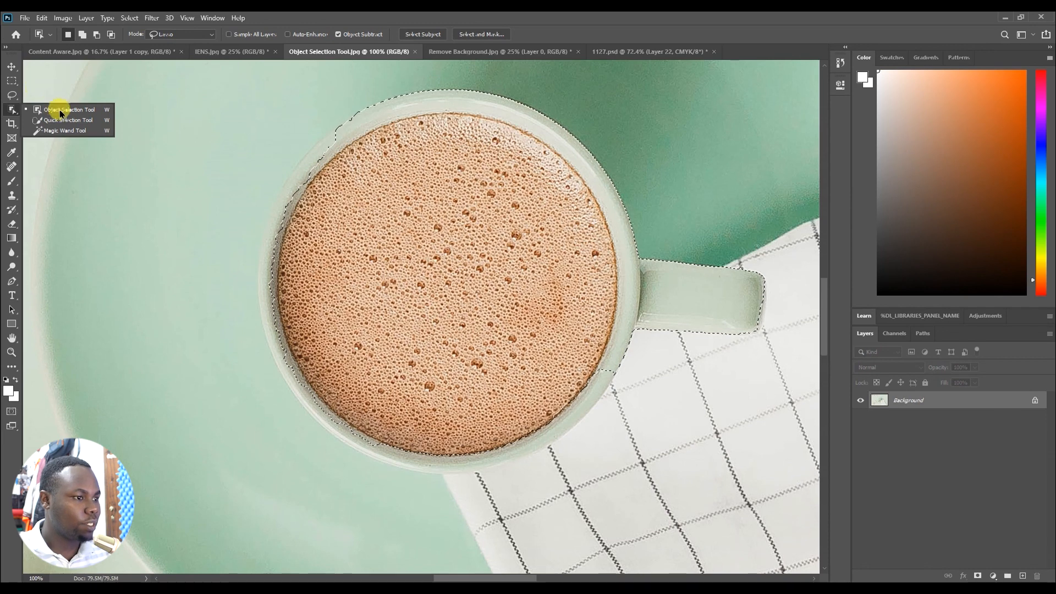
pyautogui.click(61, 110)
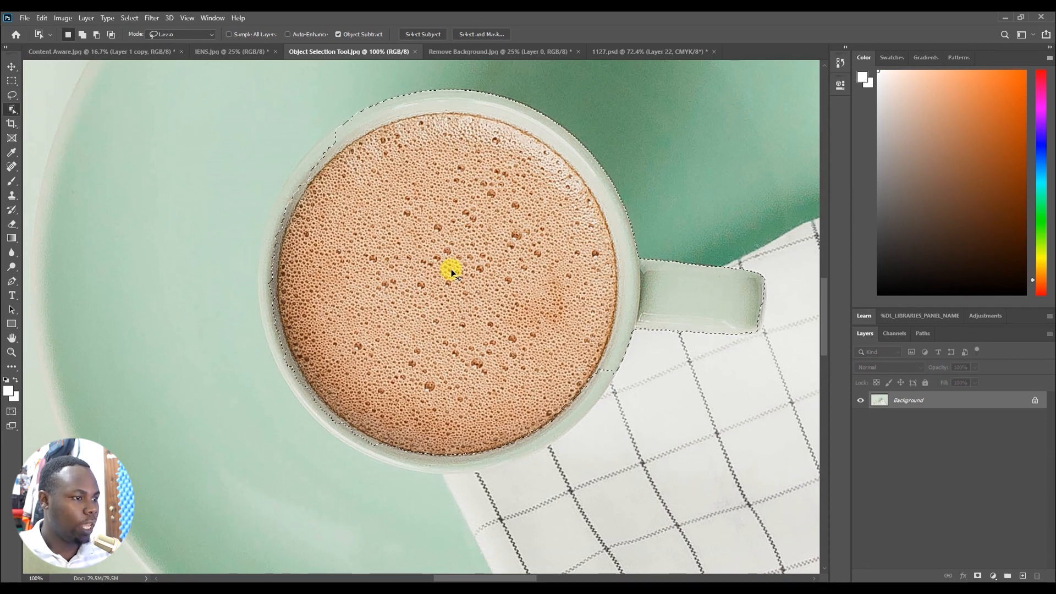
pyautogui.hotkey('ctrl', '0')
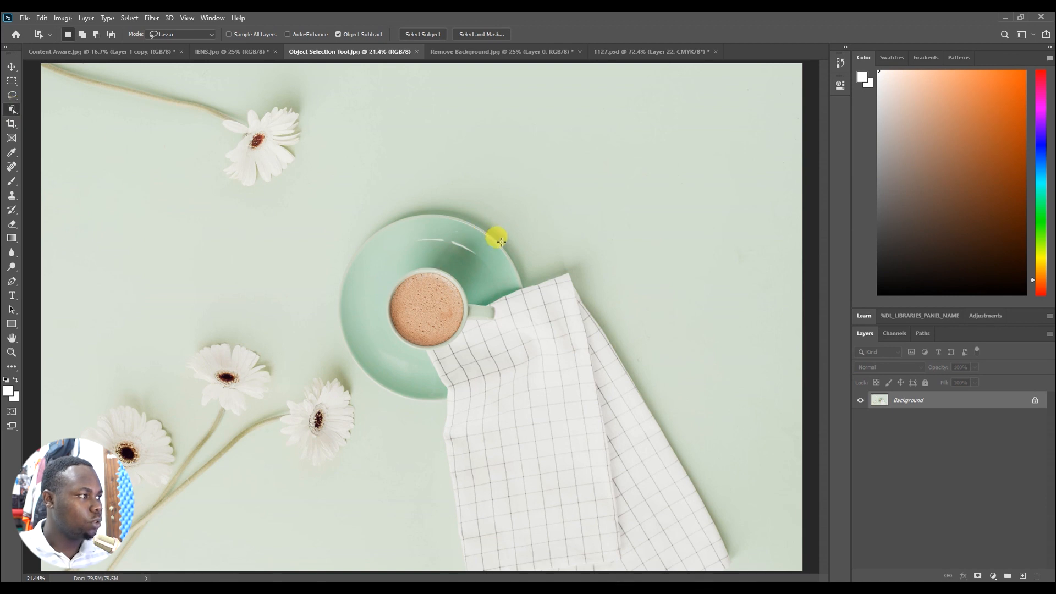
pyautogui.click(172, 35)
pyautogui.click(174, 45)
pyautogui.moveTo(49, 294); pyautogui.dragTo(272, 560)
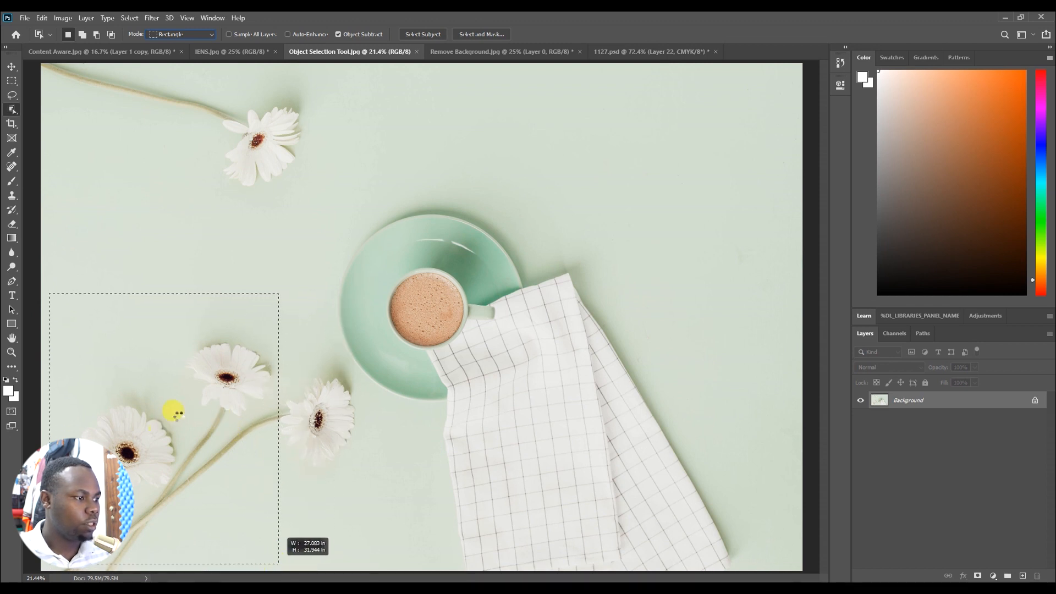
pyautogui.moveTo(279, 563); pyautogui.dragTo(278, 564)
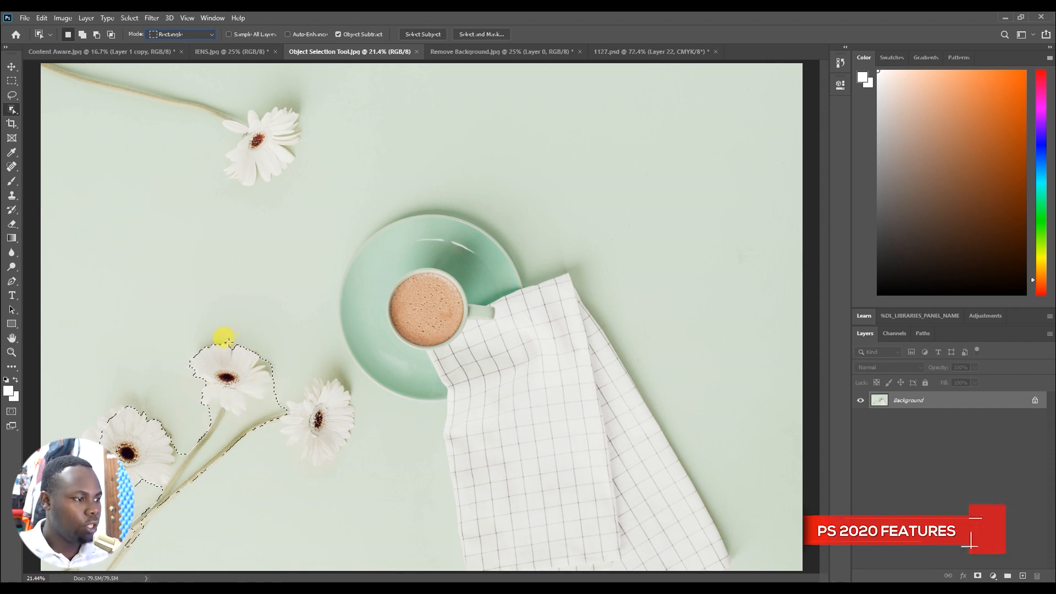
# Examine the edges of the flower selection up close and clear the selection.
pyautogui.hotkey('ctrl', '+')
pyautogui.hotkey('ctrl', '+')
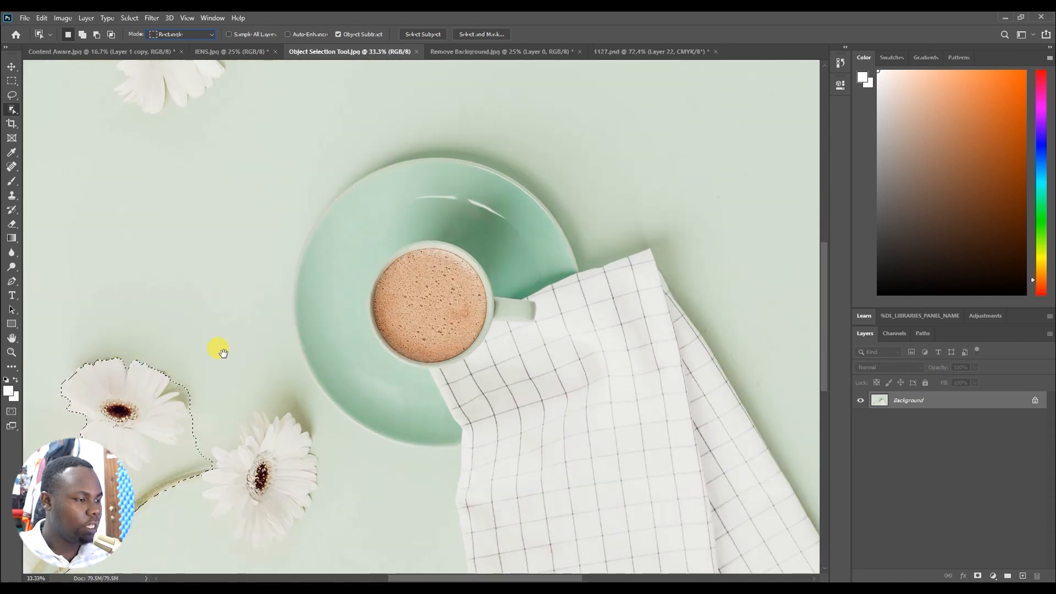
pyautogui.moveTo(216, 349); pyautogui.dragTo(469, 200)
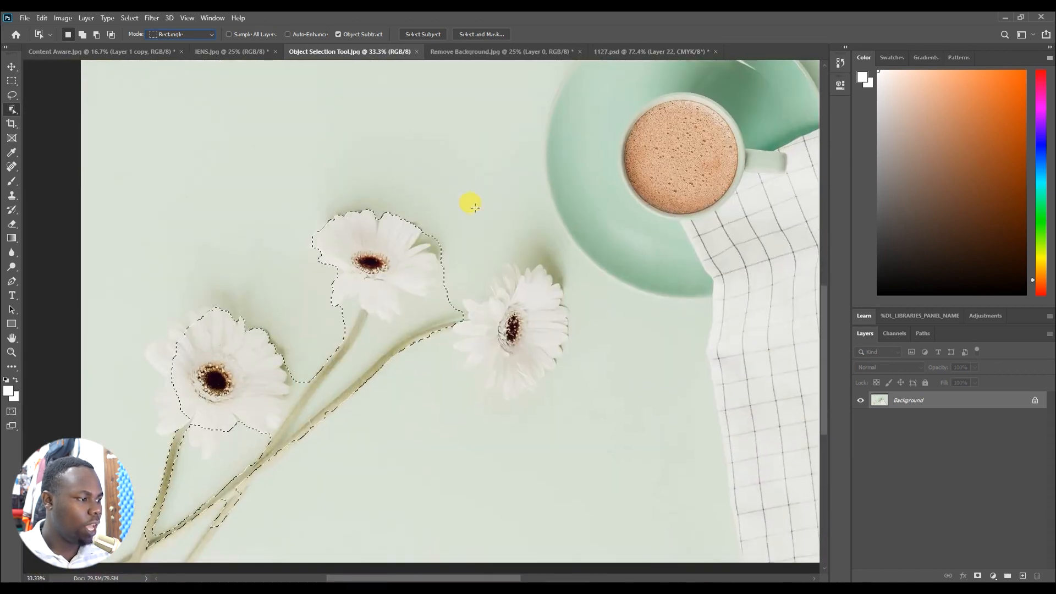
pyautogui.click(286, 413)
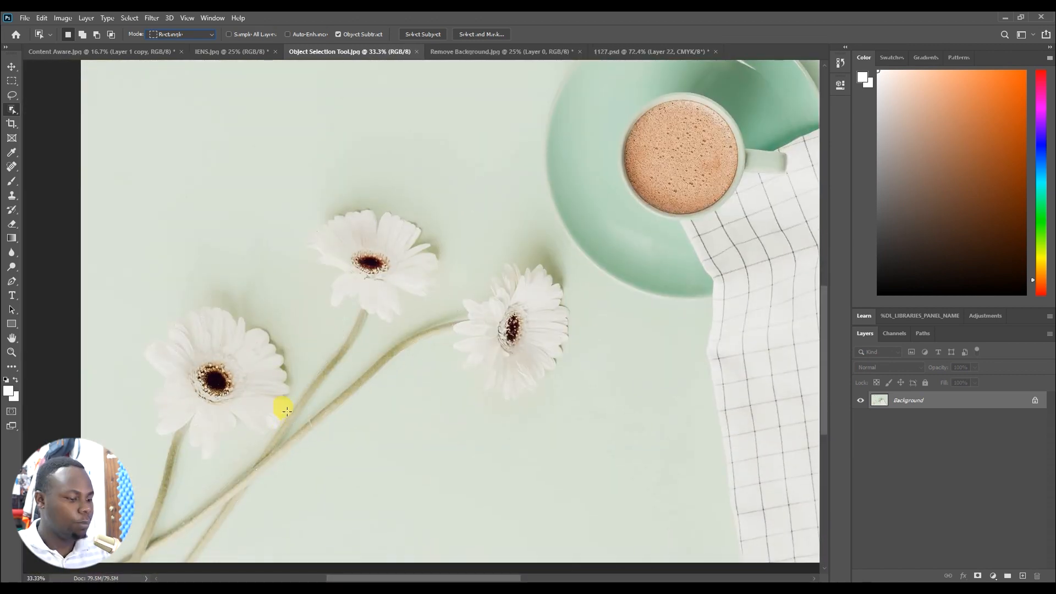
pyautogui.scroll(10, 337, 260)
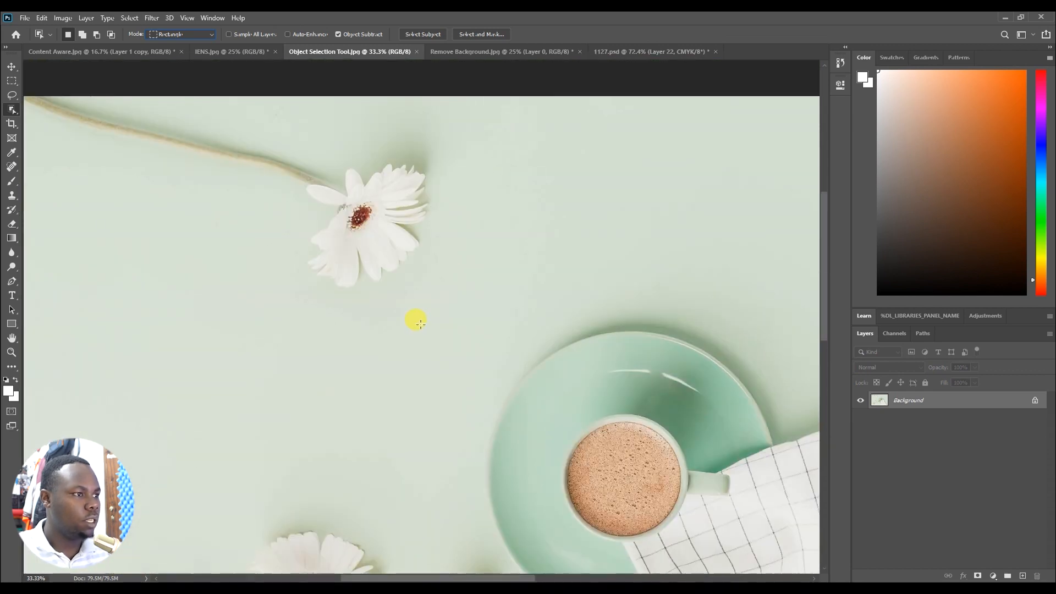
pyautogui.hotkey('ctrl', '0')
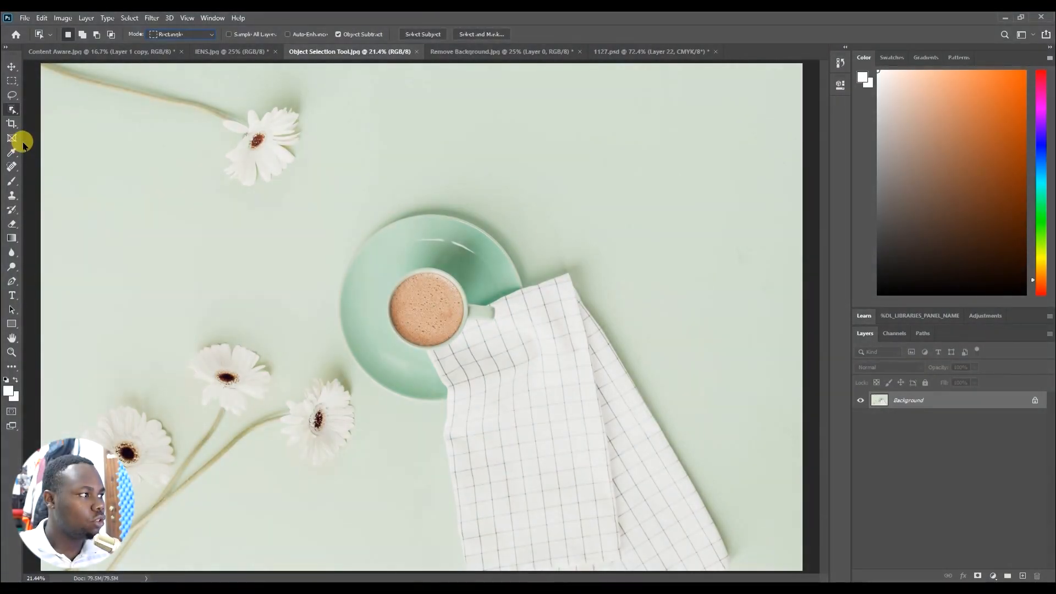
# Crop the photo tightly around the saucer, cup, part of the napkin and one flower, and undo the crop.
pyautogui.click(12, 123)
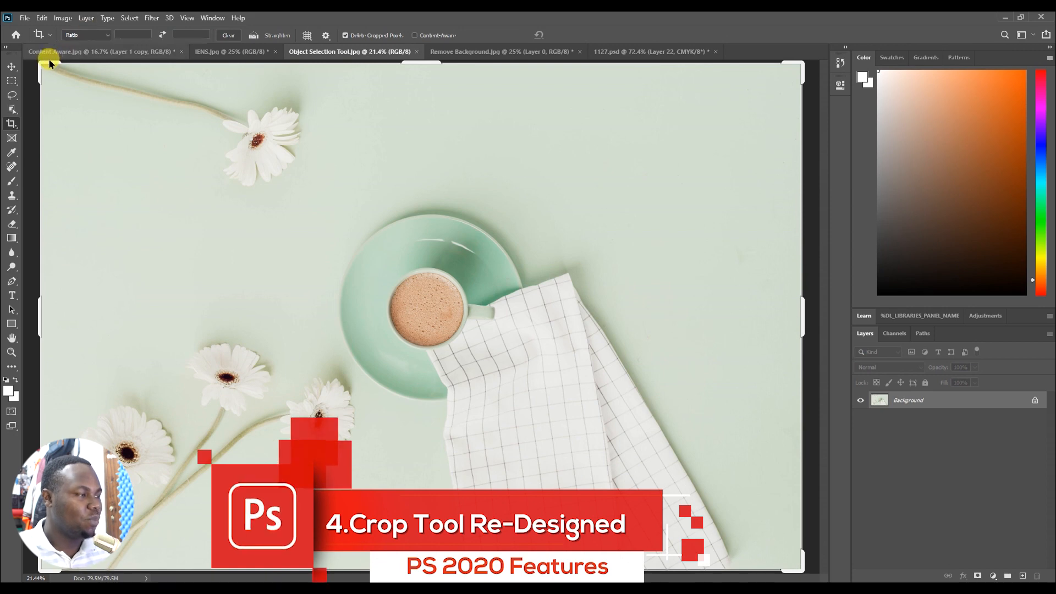
pyautogui.moveTo(39, 66); pyautogui.dragTo(163, 113)
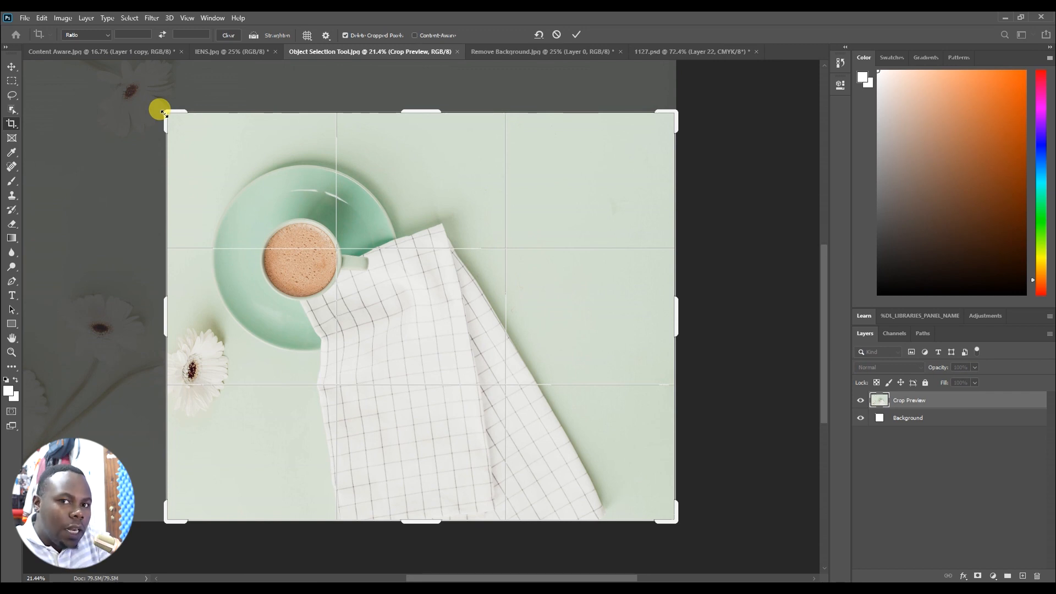
pyautogui.moveTo(670, 339); pyautogui.dragTo(556, 333)
pyautogui.moveTo(426, 522); pyautogui.dragTo(431, 460)
pyautogui.doubleClick(435, 365)
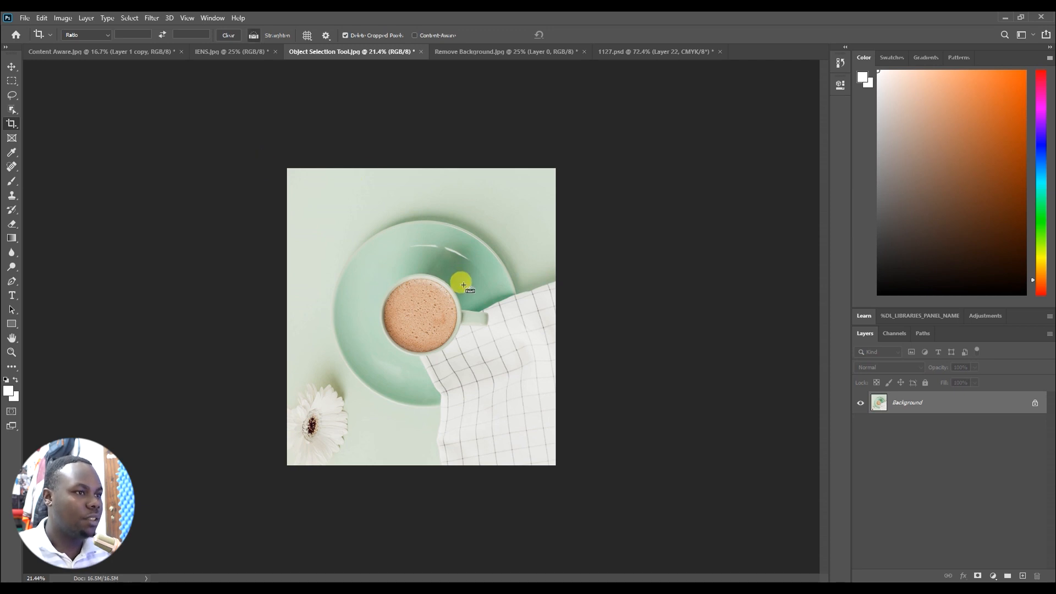
pyautogui.hotkey('ctrl', 'z')
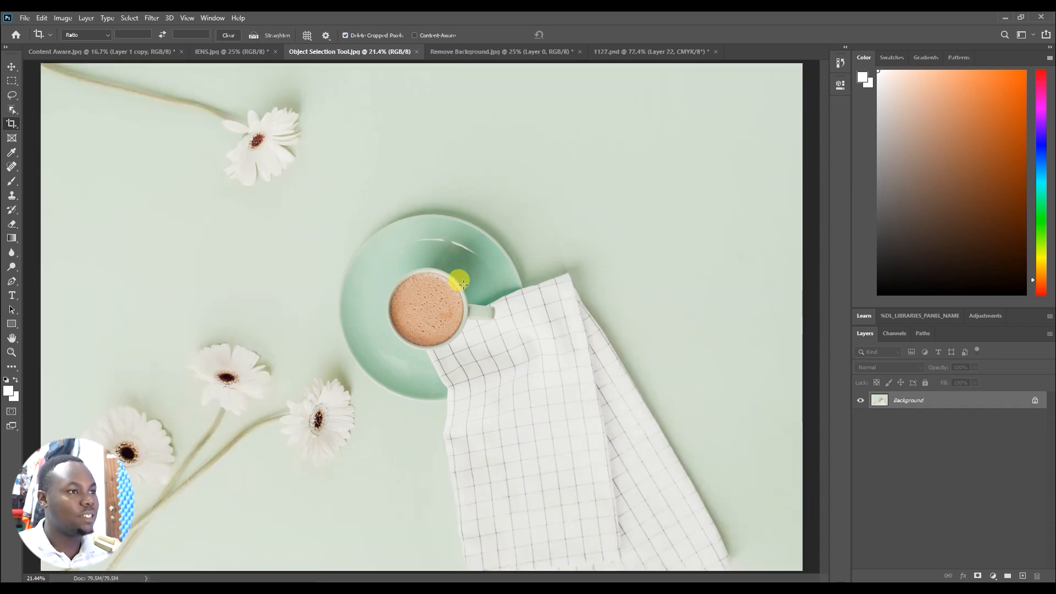
# Switch to the IENS.jpg monument photo and open it in the Camera Raw filter.
pyautogui.click(627, 51)
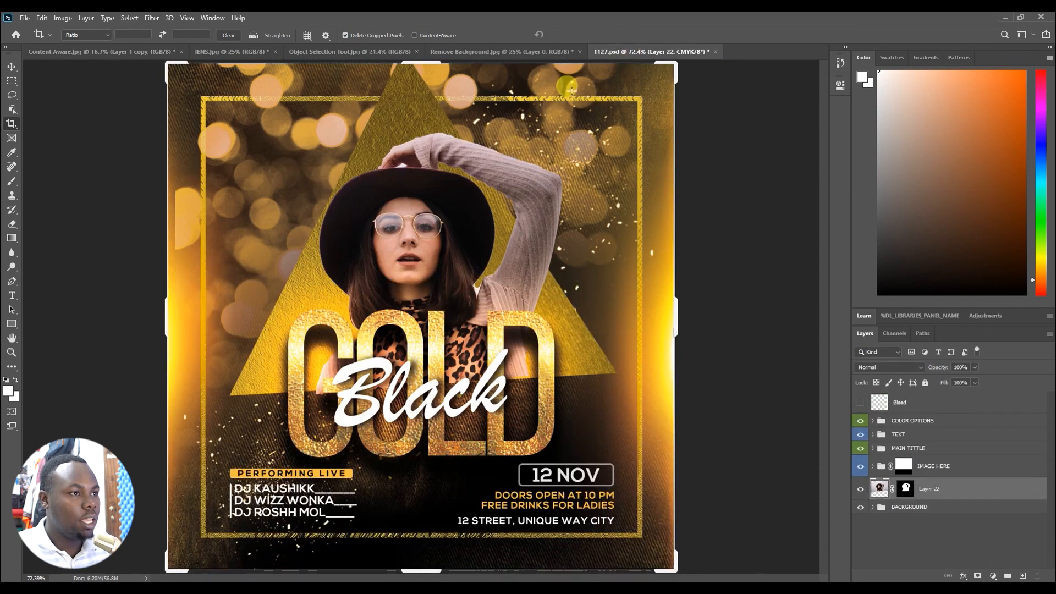
pyautogui.click(480, 51)
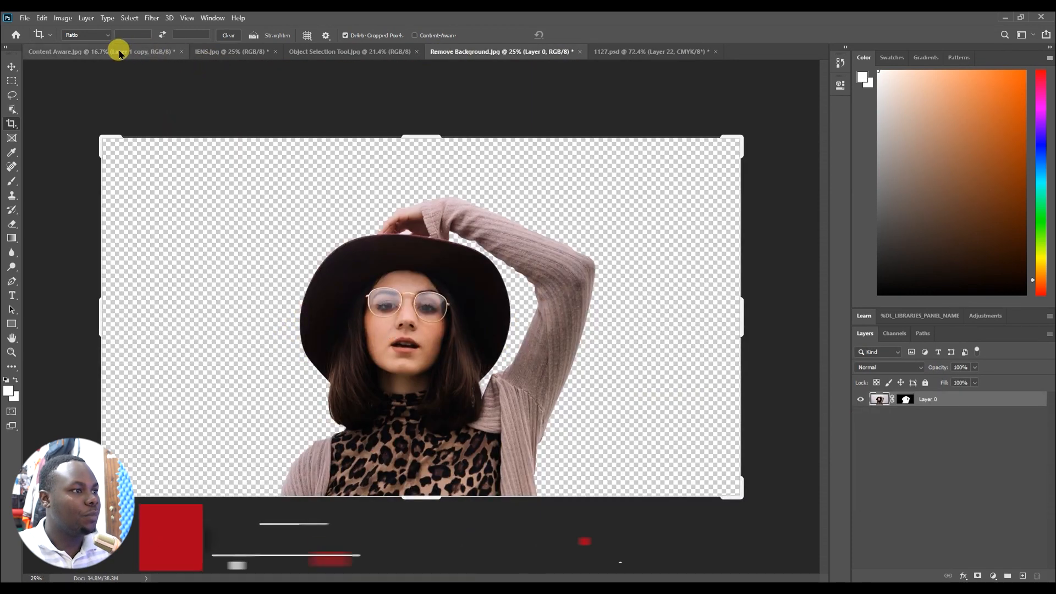
pyautogui.click(115, 49)
pyautogui.click(222, 52)
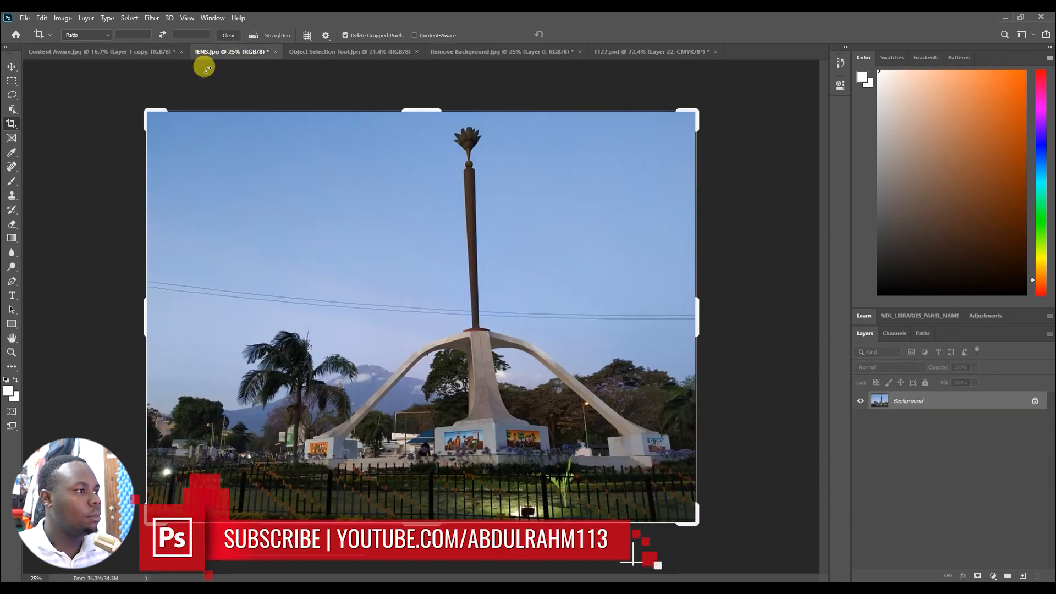
pyautogui.press('v')
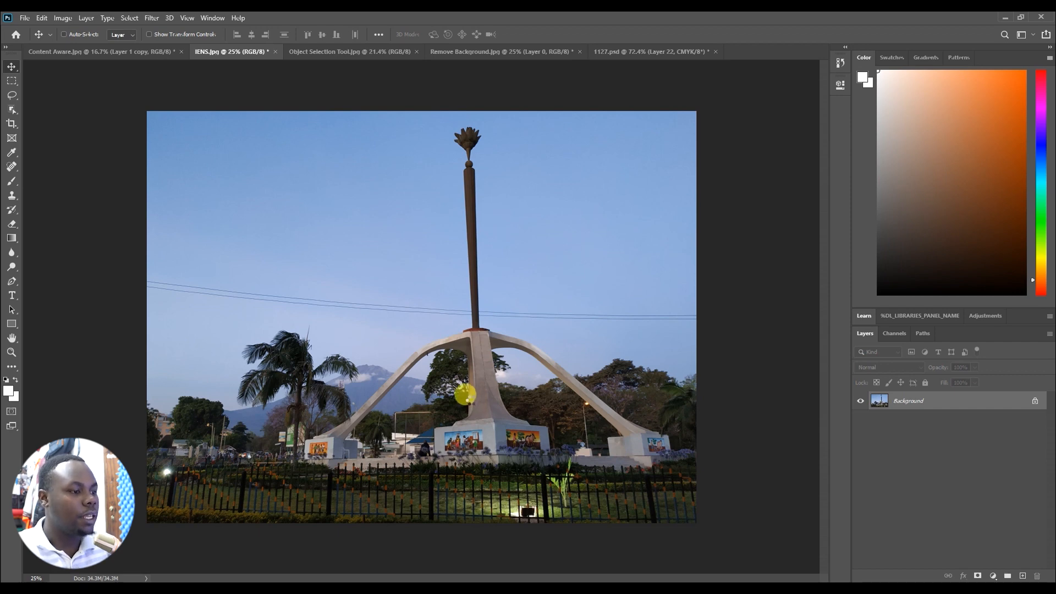
pyautogui.hotkey('ctrl', 'shift', 'a')
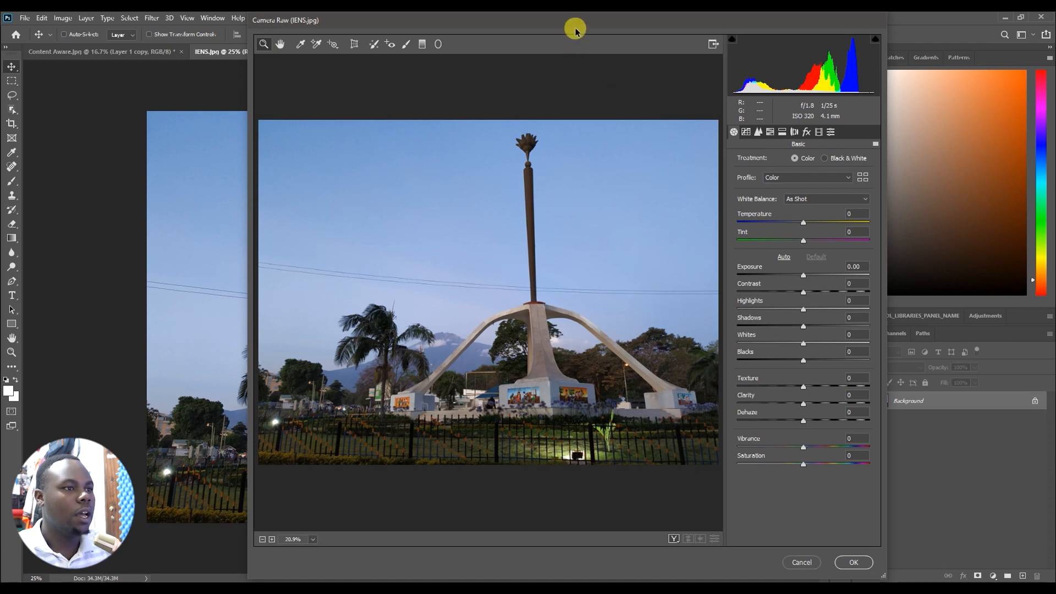
pyautogui.moveTo(573, 26); pyautogui.dragTo(537, 31)
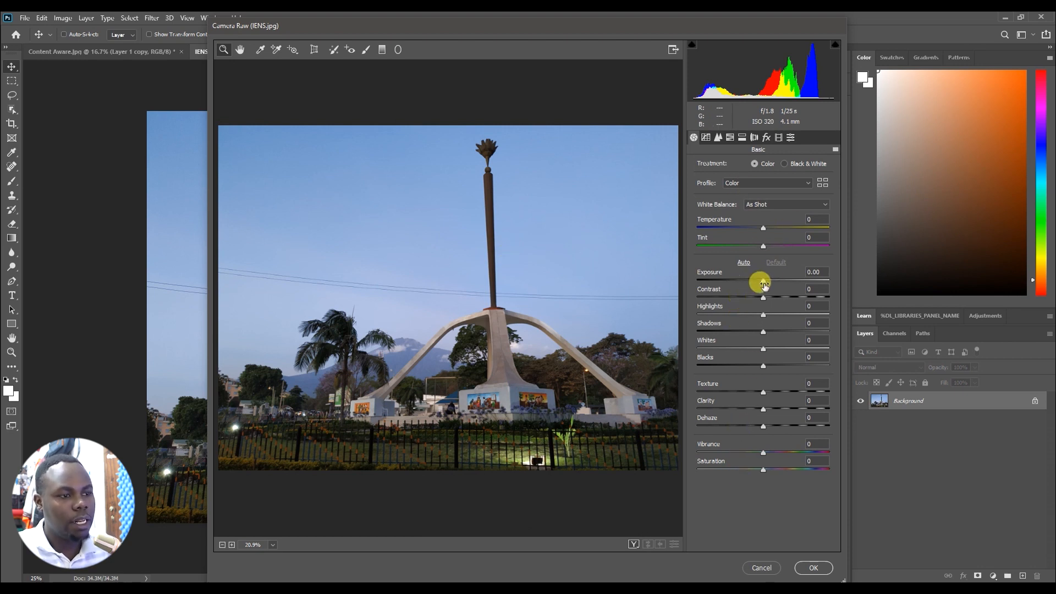
# Set Exposure to +0.75, Highlights to -33, Clarity to +18, Vibrance to +9 and Saturation to +27 for the monument photo.
pyautogui.moveTo(761, 281); pyautogui.dragTo(772, 282)
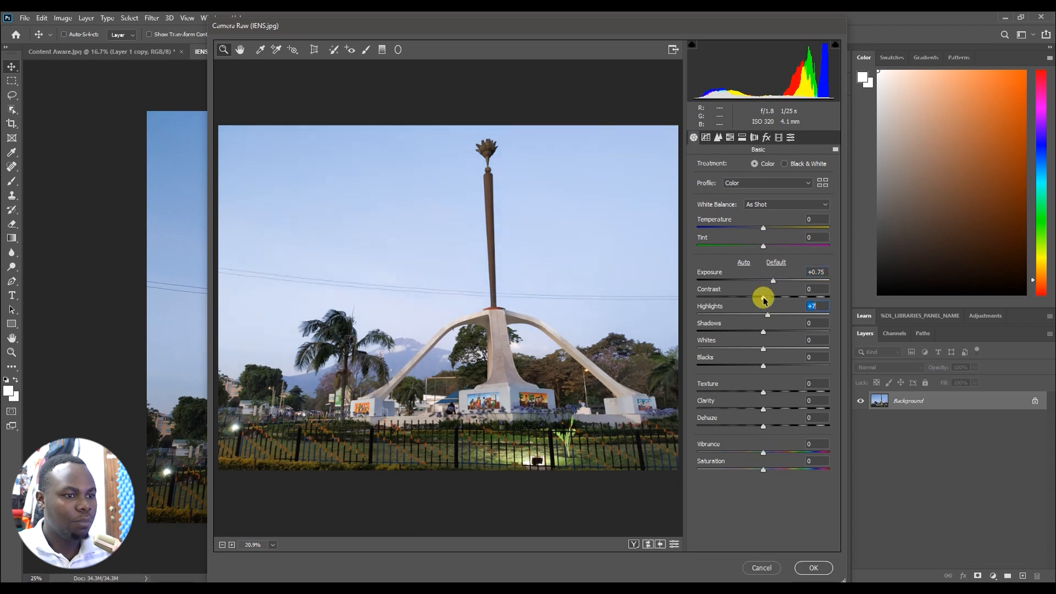
pyautogui.moveTo(766, 316); pyautogui.dragTo(745, 332)
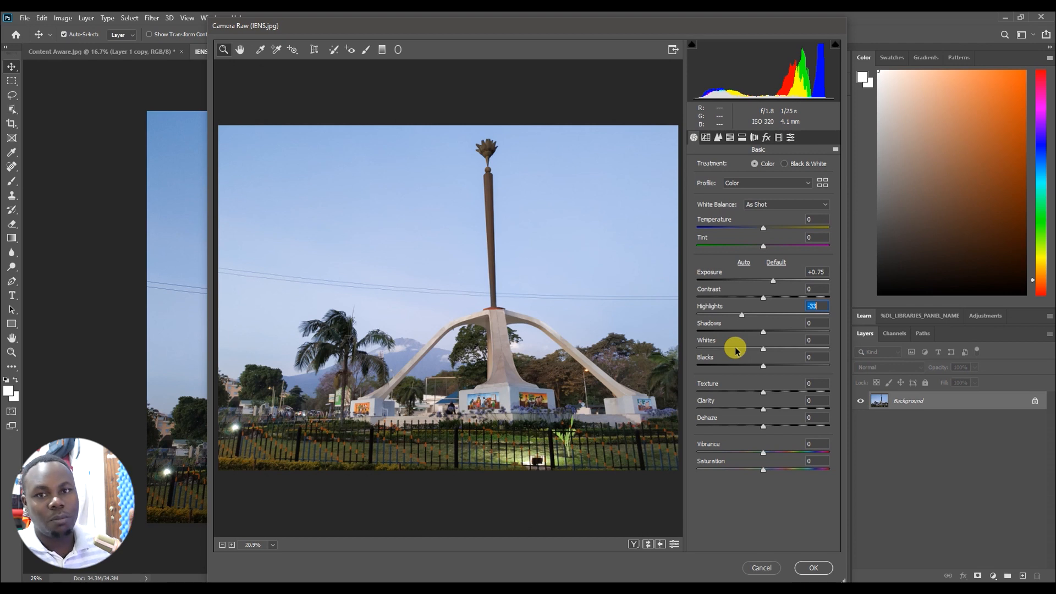
pyautogui.moveTo(762, 410); pyautogui.dragTo(776, 413)
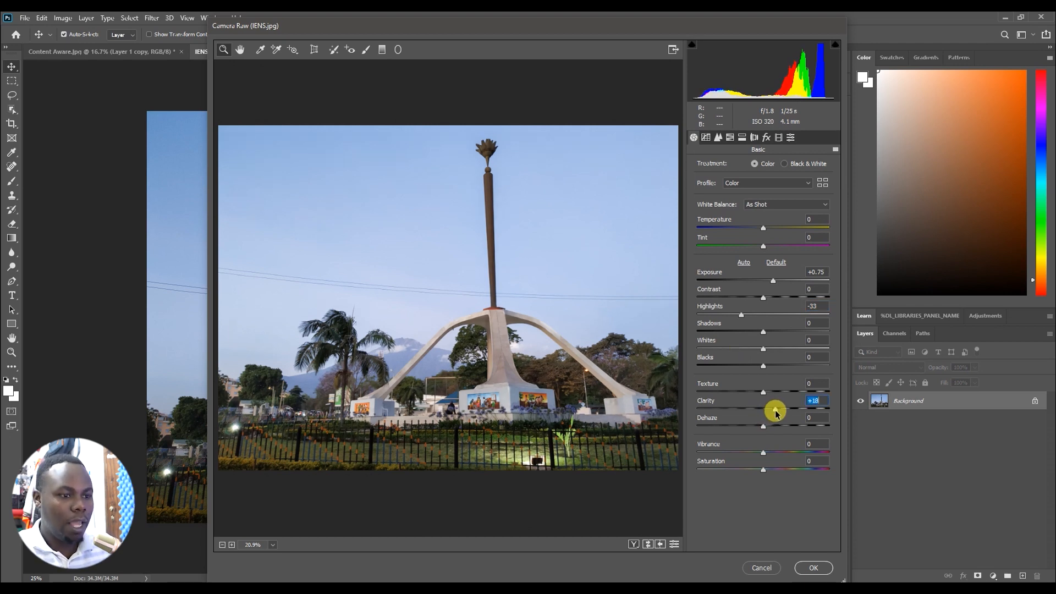
pyautogui.moveTo(764, 470); pyautogui.dragTo(776, 450)
# Compare the monument photo side by side before and after, and apply the Camera Raw adjustments.
pyautogui.moveTo(461, 316); pyautogui.dragTo(453, 319)
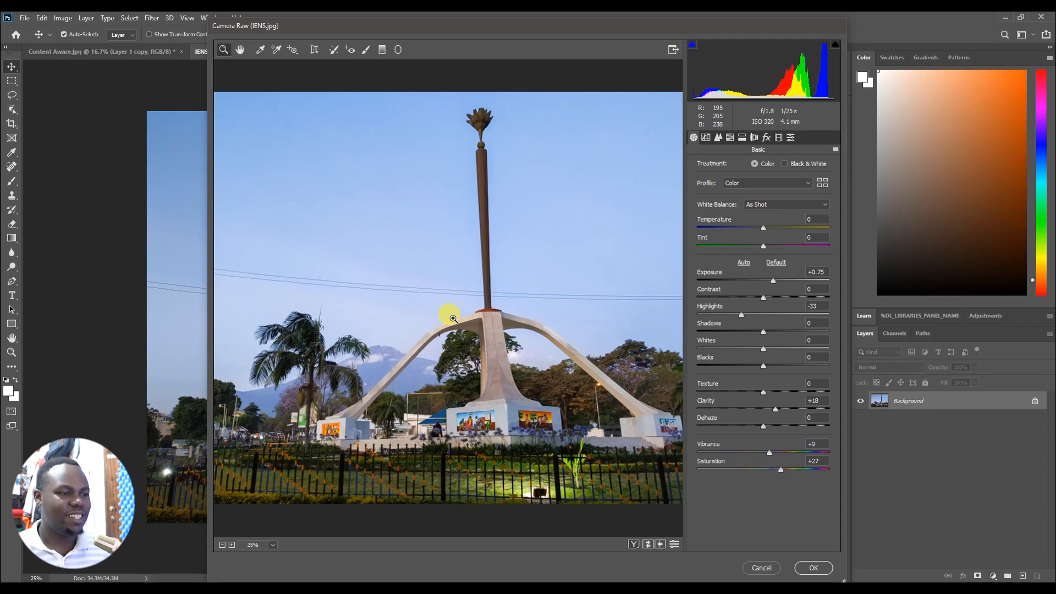
pyautogui.click(634, 545)
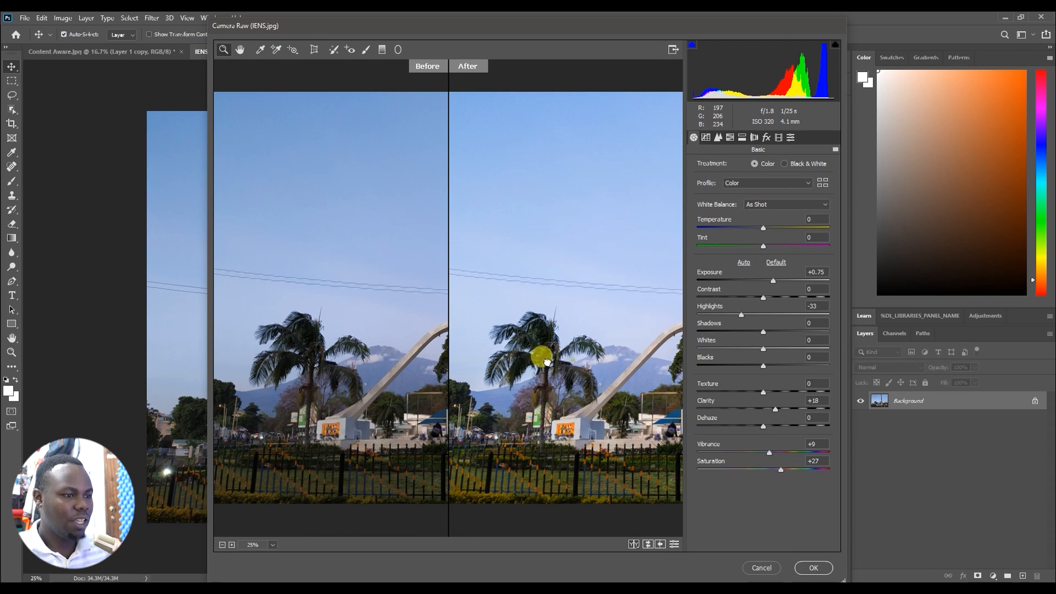
pyautogui.scroll(-1, 544, 358)
pyautogui.scroll(-1, 557, 336)
pyautogui.moveTo(558, 336)
pyautogui.mouseDown()
pyautogui.moveTo(544, 326)
pyautogui.moveTo(552, 335)
pyautogui.mouseUp()
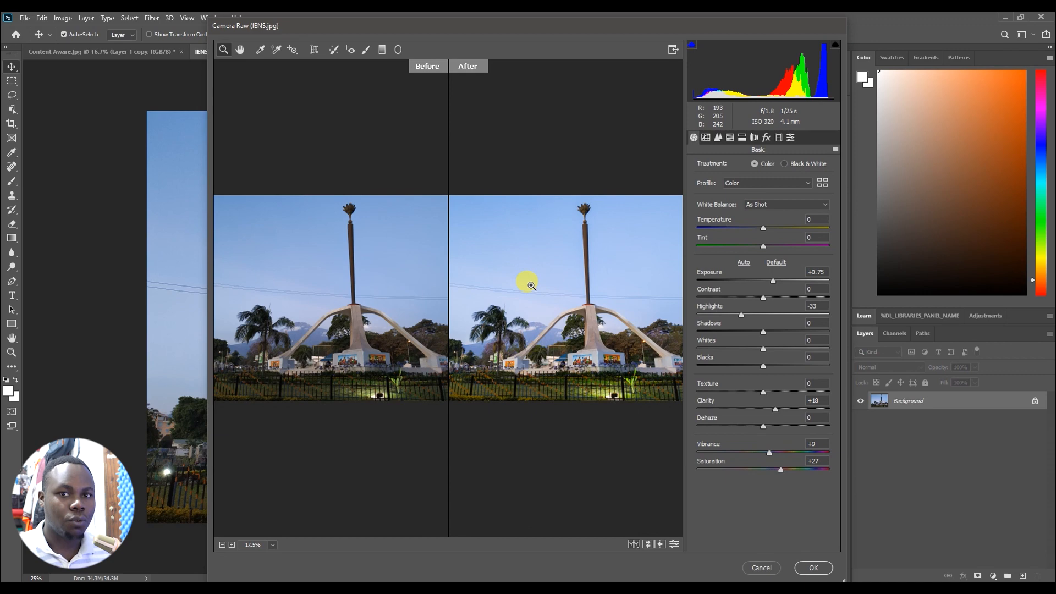
pyautogui.click(809, 565)
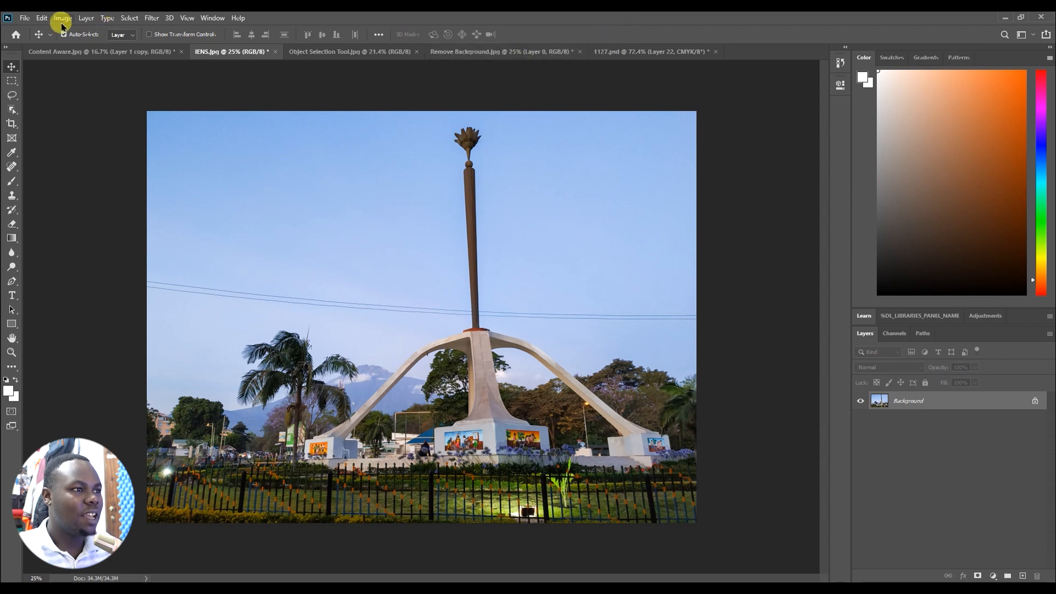
# Create a new landscape A4 document at 300 ppi from the print presets, with its units set to Pixels.
pyautogui.click(25, 18)
pyautogui.click(26, 28)
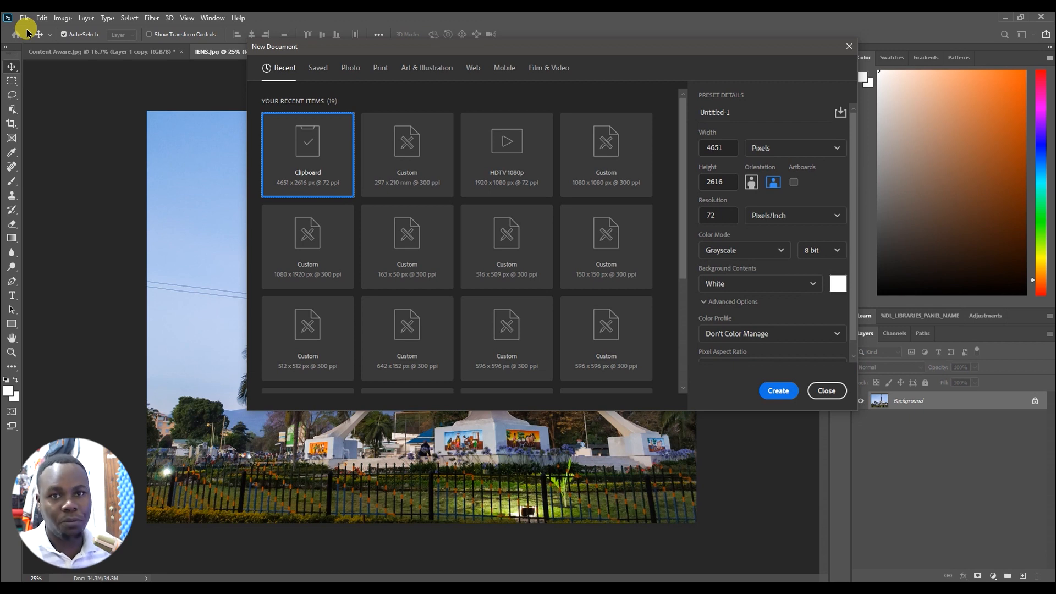
pyautogui.click(374, 73)
pyautogui.click(608, 153)
pyautogui.click(770, 183)
pyautogui.click(782, 149)
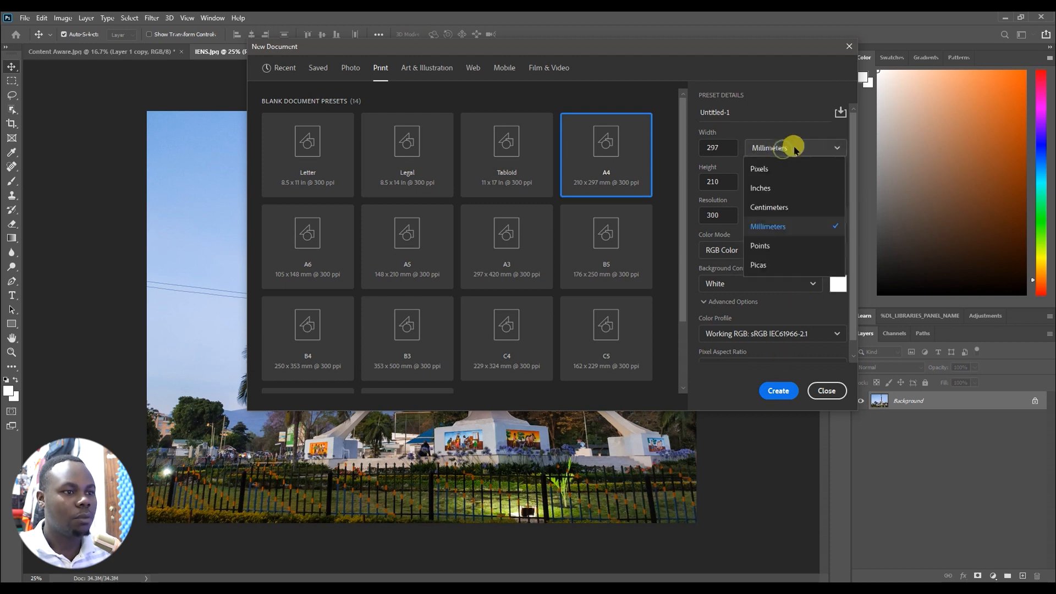
pyautogui.click(777, 169)
pyautogui.click(781, 389)
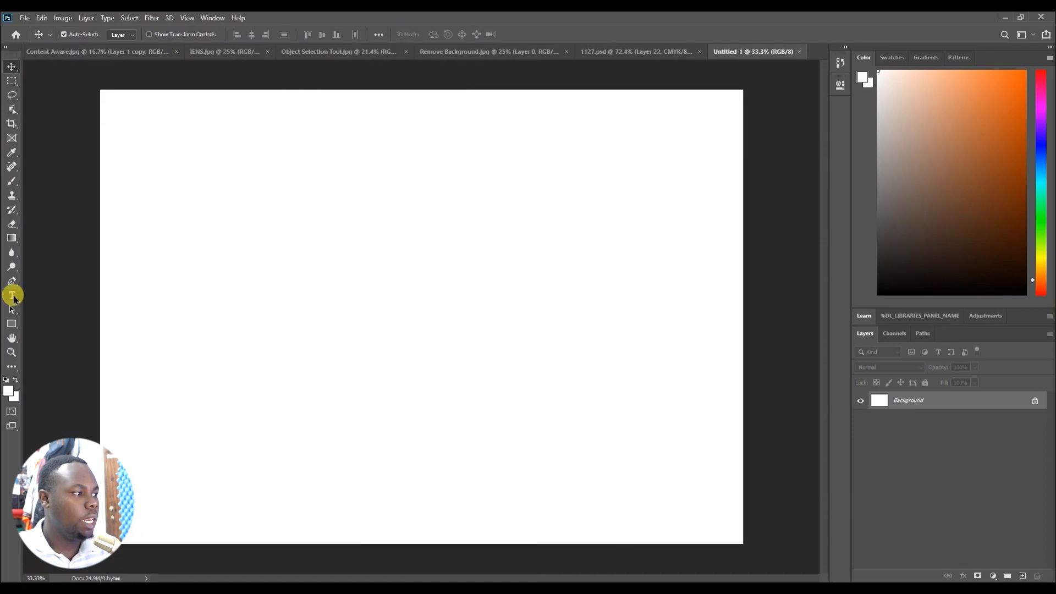
# Place the "Lorem Ipsum" placeholder text on the blank page and set its font to Trajan Color.
pyautogui.click(12, 296)
pyautogui.click(226, 294)
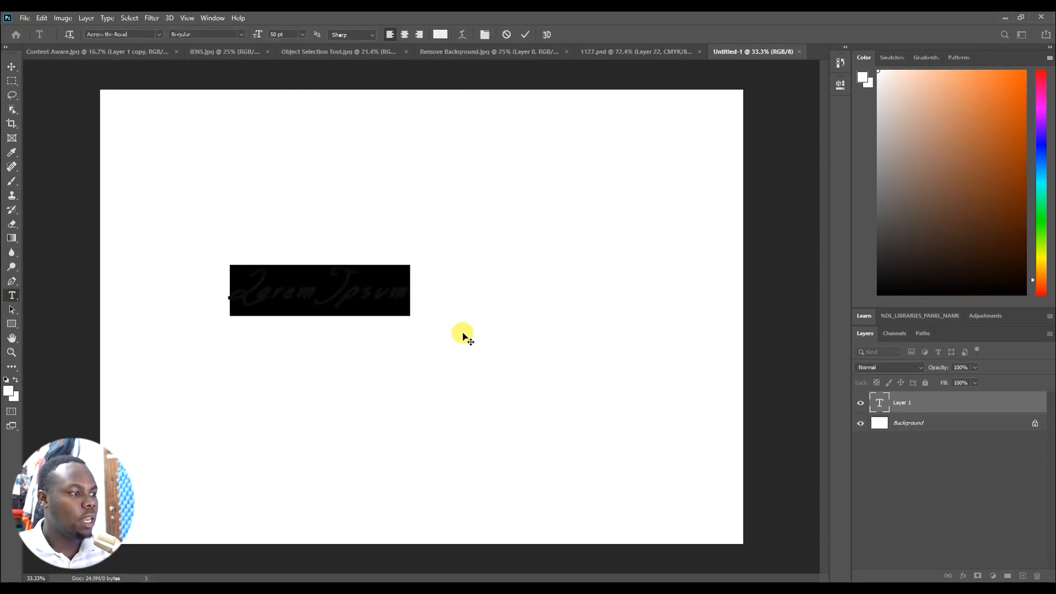
pyautogui.click(142, 37)
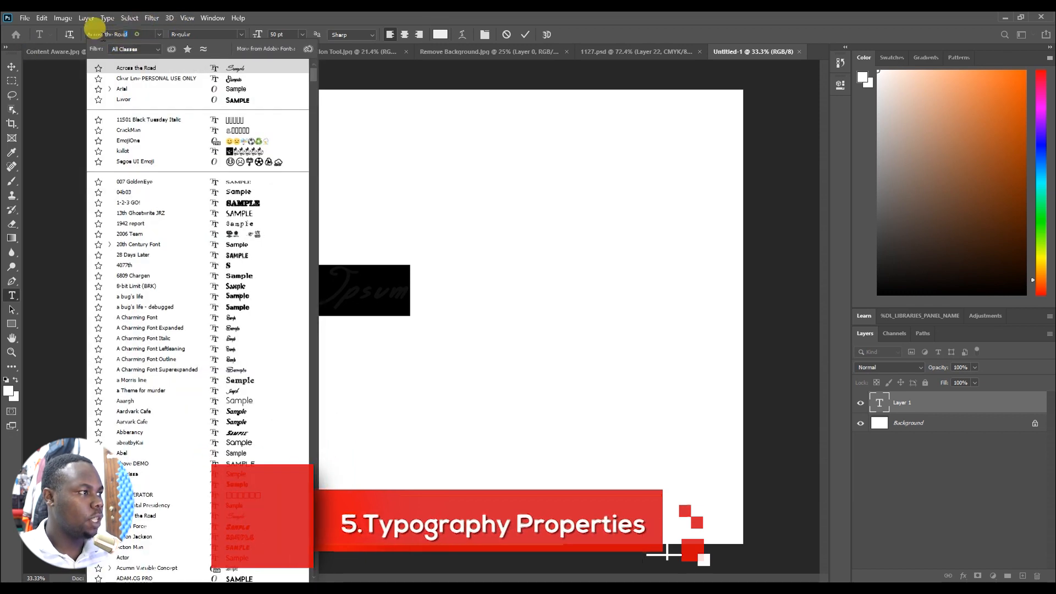
pyautogui.write('Trajan Color')
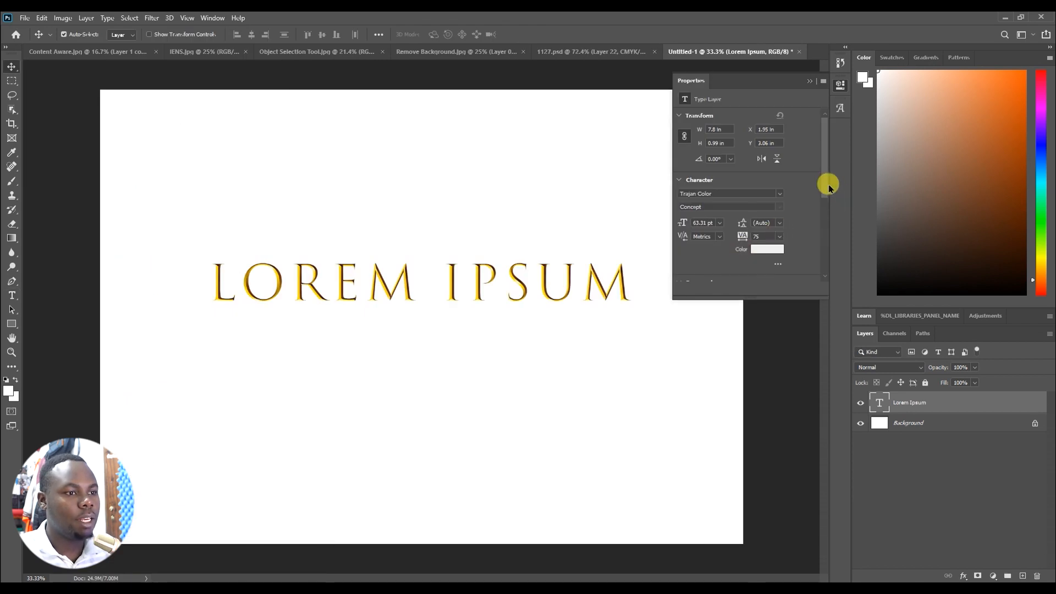
# Try the Salmon stylistic set on the Lorem Ipsum text and turn it off again.
pyautogui.moveTo(823, 198); pyautogui.dragTo(820, 264)
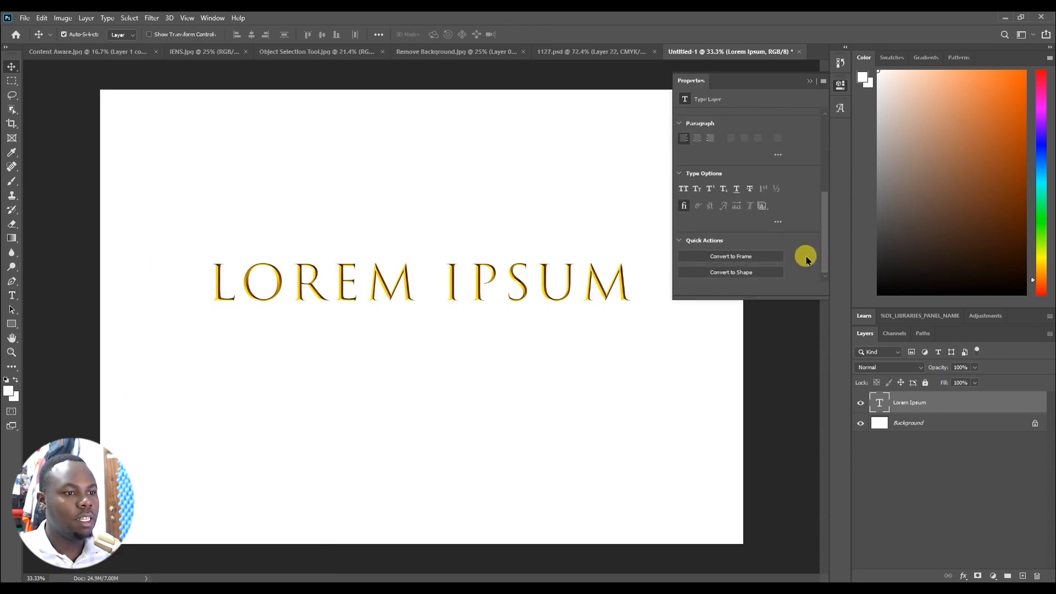
pyautogui.click(763, 206)
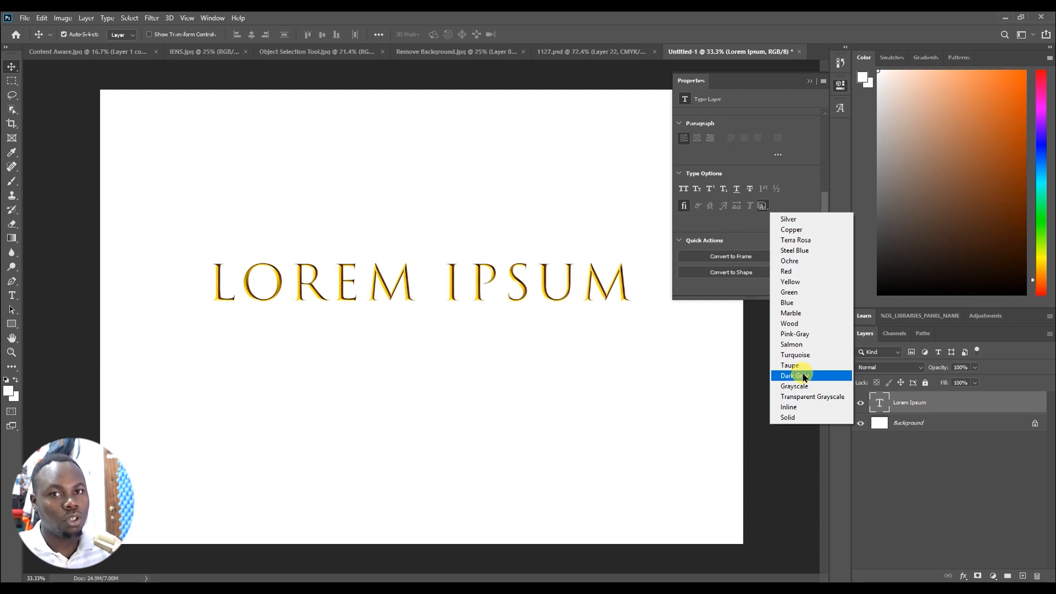
pyautogui.click(792, 344)
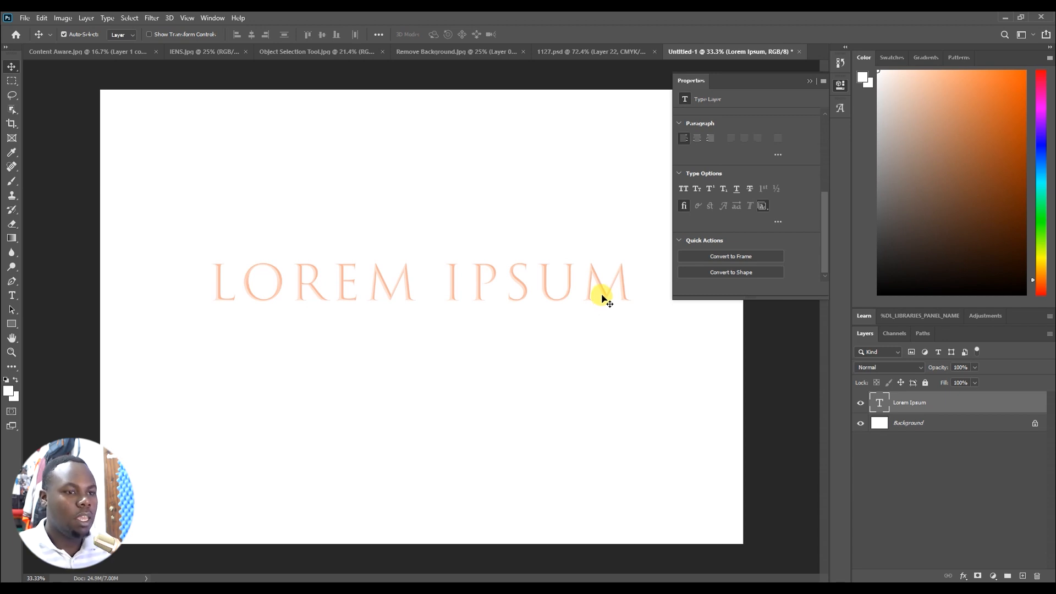
pyautogui.click(761, 206)
pyautogui.click(796, 345)
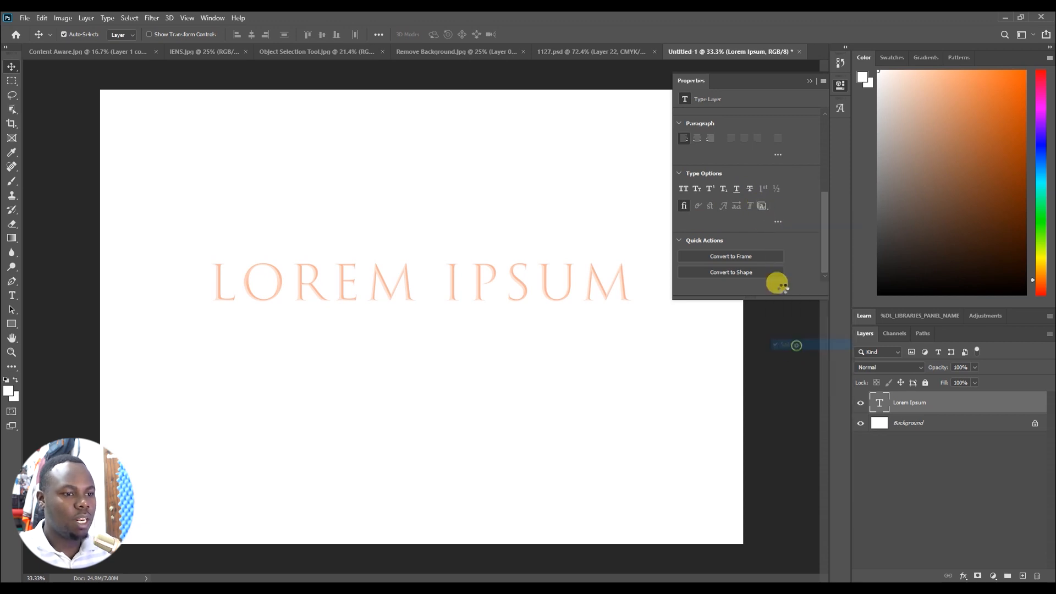
# Try the Marble stylistic set on the text, turn it off, and try to convert the text to a shape.
pyautogui.click(761, 207)
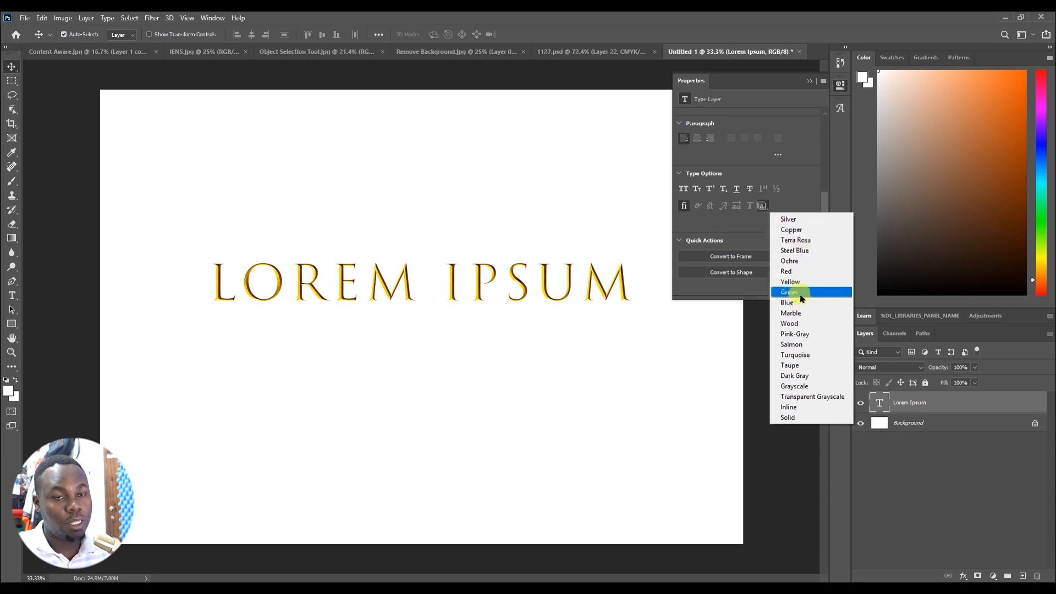
pyautogui.click(797, 314)
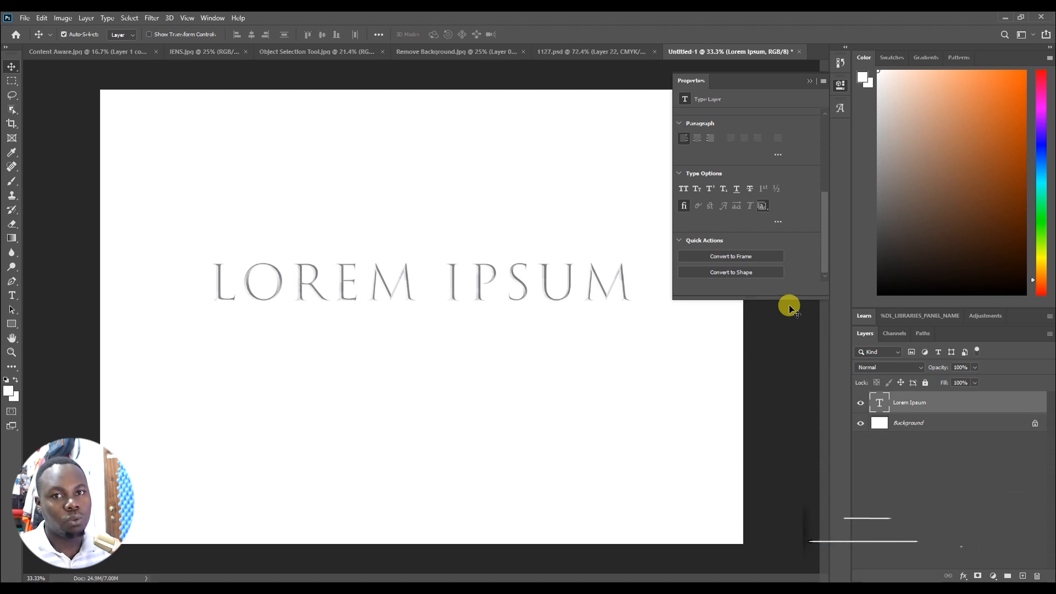
pyautogui.click(762, 206)
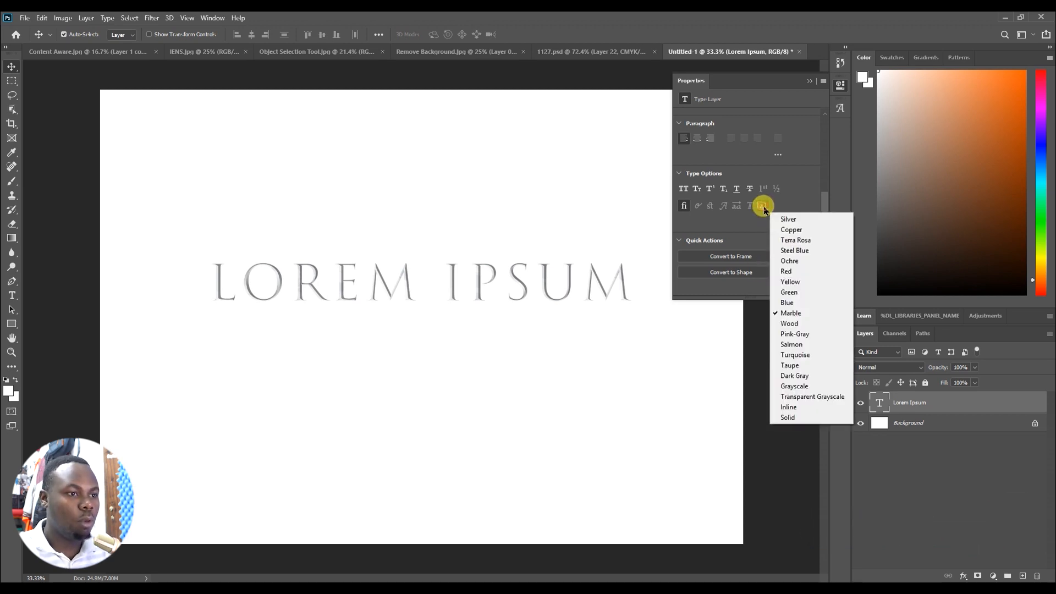
pyautogui.click(795, 313)
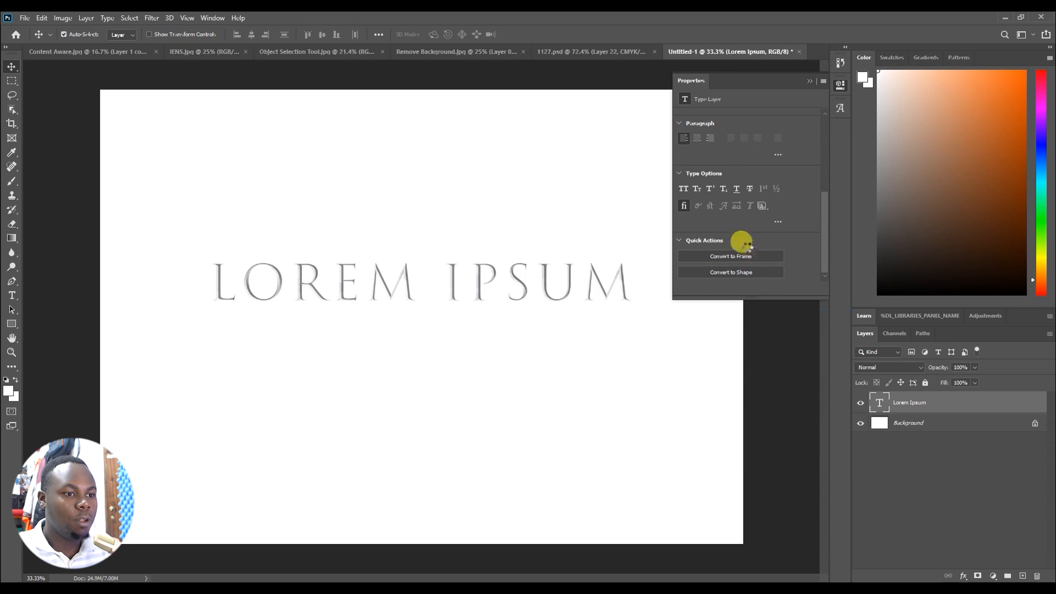
pyautogui.click(731, 280)
pyautogui.click(513, 229)
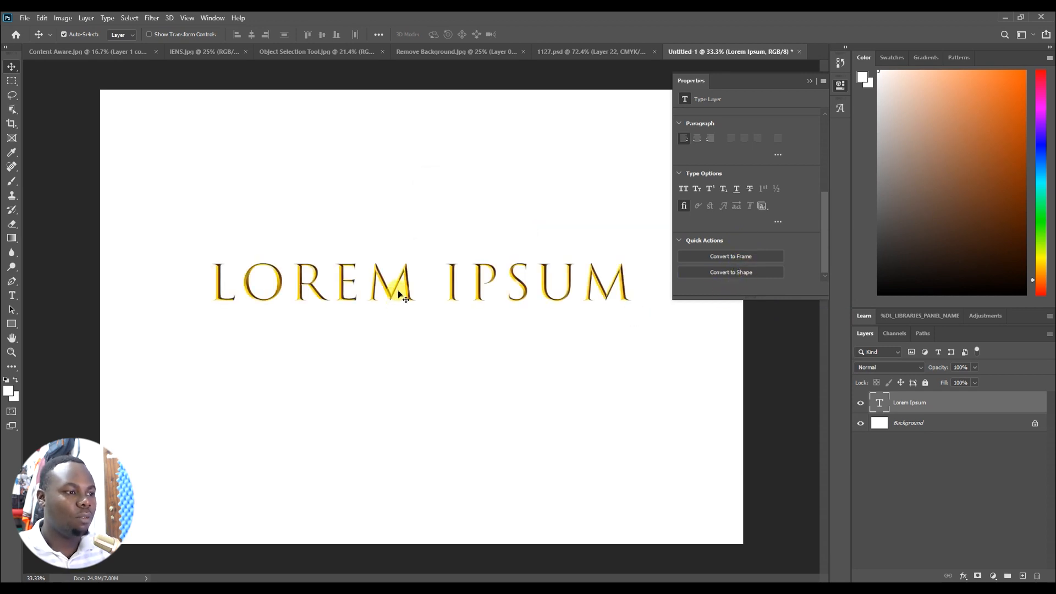
# Move the gold Lorem Ipsum text to the lower part of the page and place a duplicate of it above.
pyautogui.moveTo(407, 290); pyautogui.dragTo(411, 429)
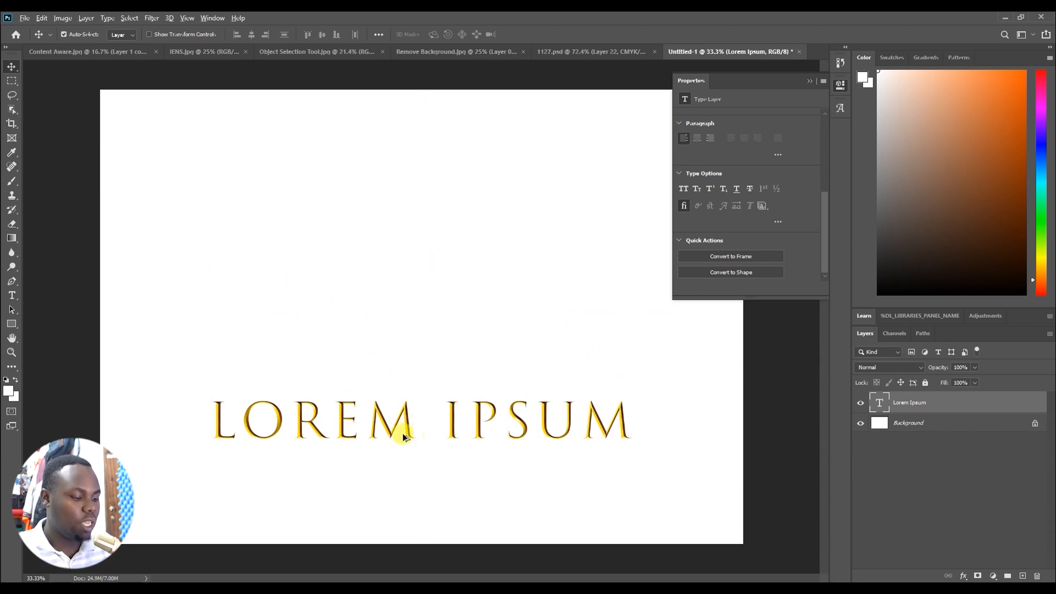
pyautogui.moveTo(408, 437); pyautogui.dragTo(436, 239)
# Set the upper Lorem Ipsum copy to the Lavoir Small Caps font with the text colour 000000.
pyautogui.doubleClick(436, 240)
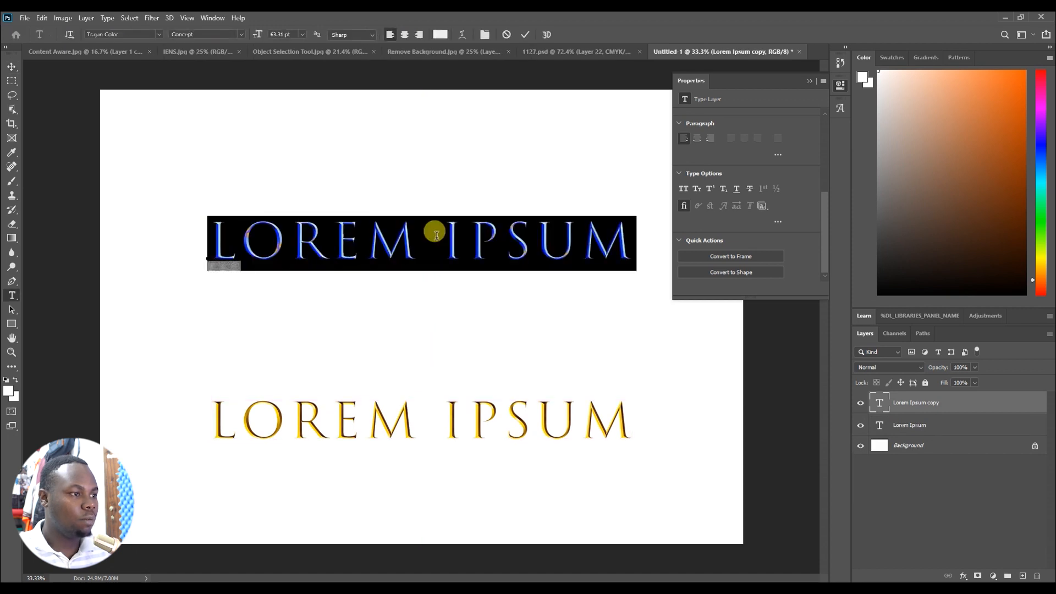
pyautogui.click(162, 34)
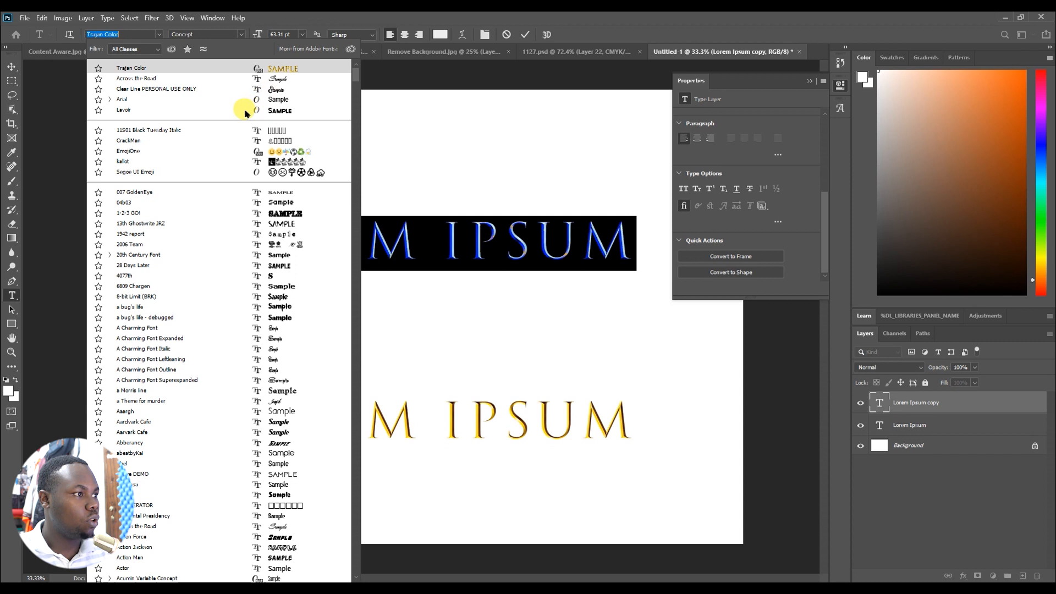
pyautogui.press('Escape')
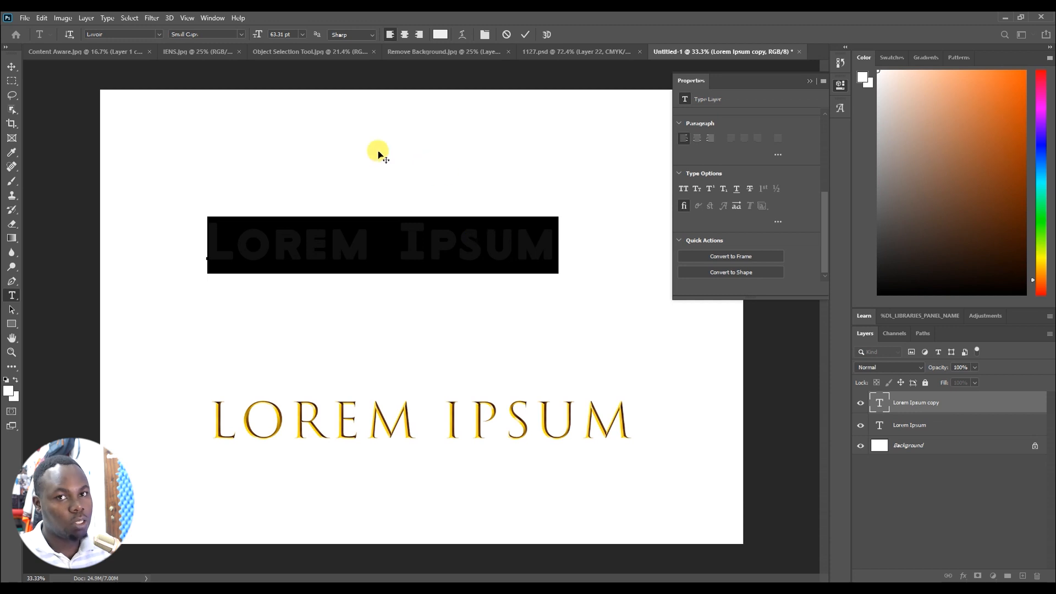
pyautogui.click(440, 34)
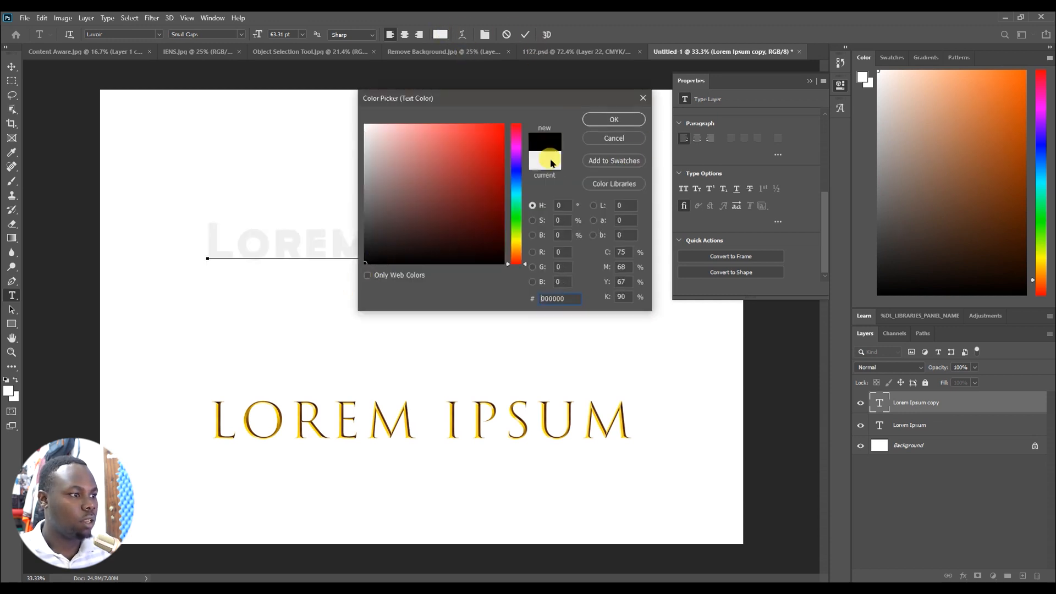
pyautogui.click(617, 117)
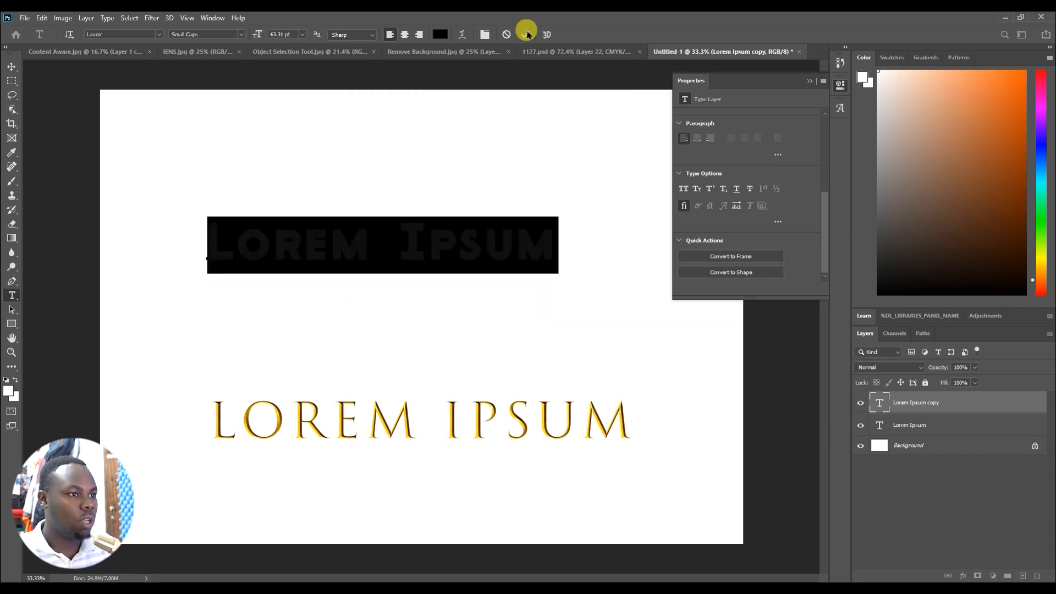
pyautogui.click(525, 36)
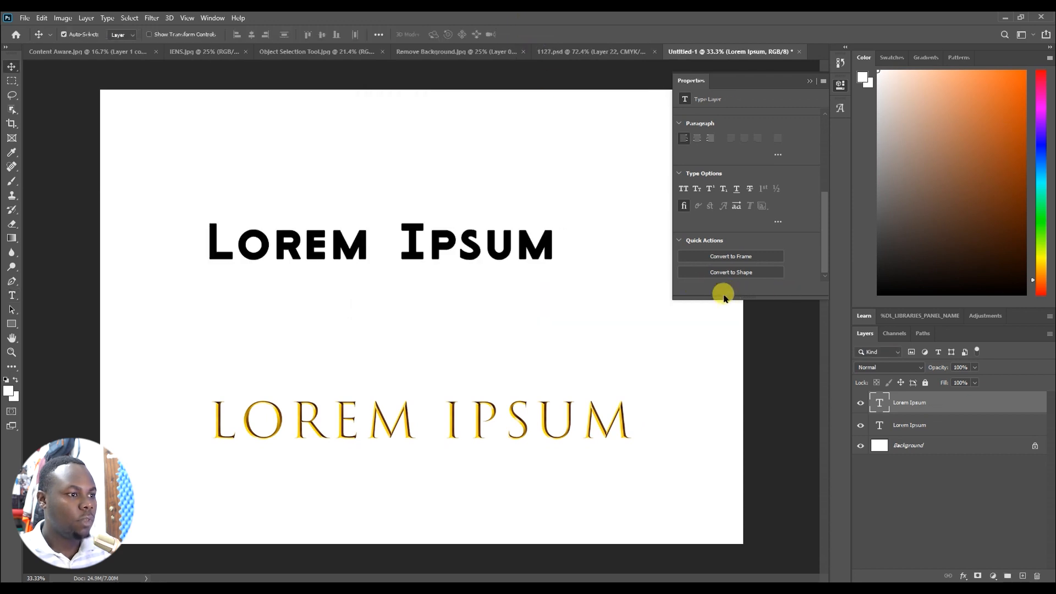
# Try to convert the black Lorem Ipsum text to a shape, and after shifting it up, to a frame.
pyautogui.click(741, 272)
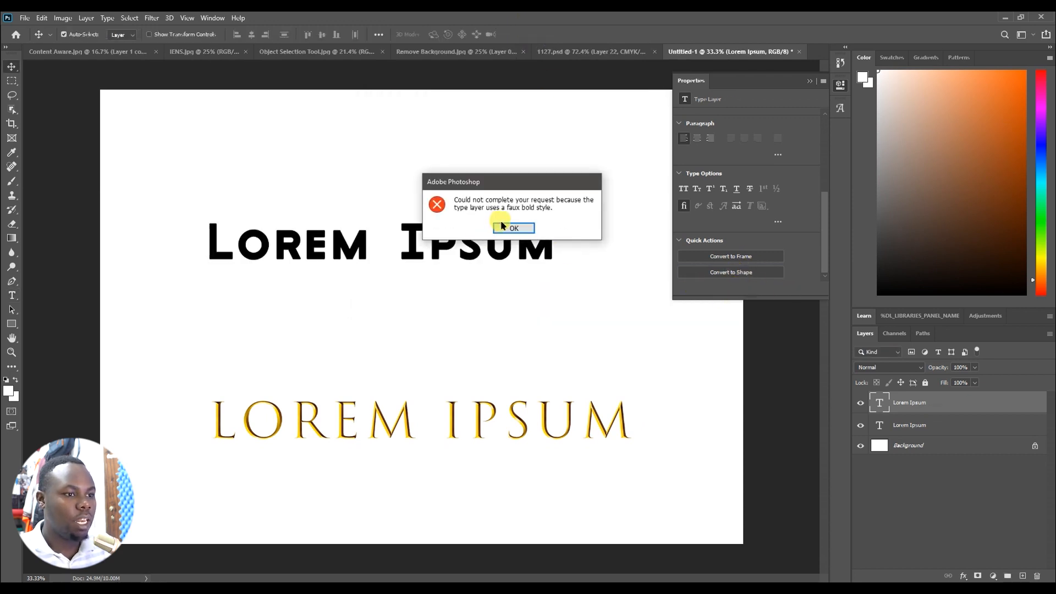
pyautogui.click(502, 228)
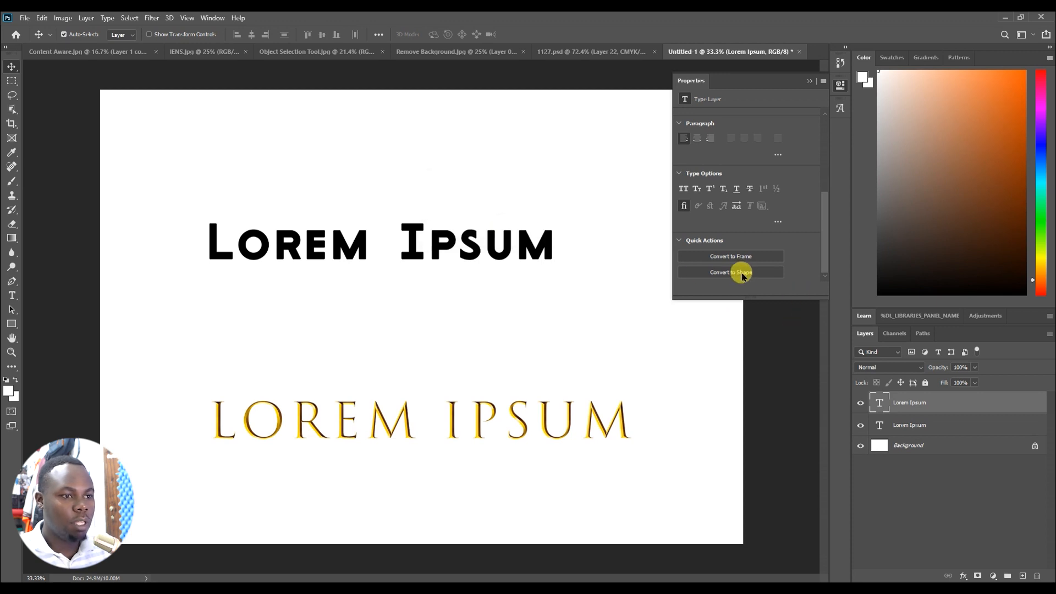
pyautogui.moveTo(553, 243); pyautogui.dragTo(594, 216)
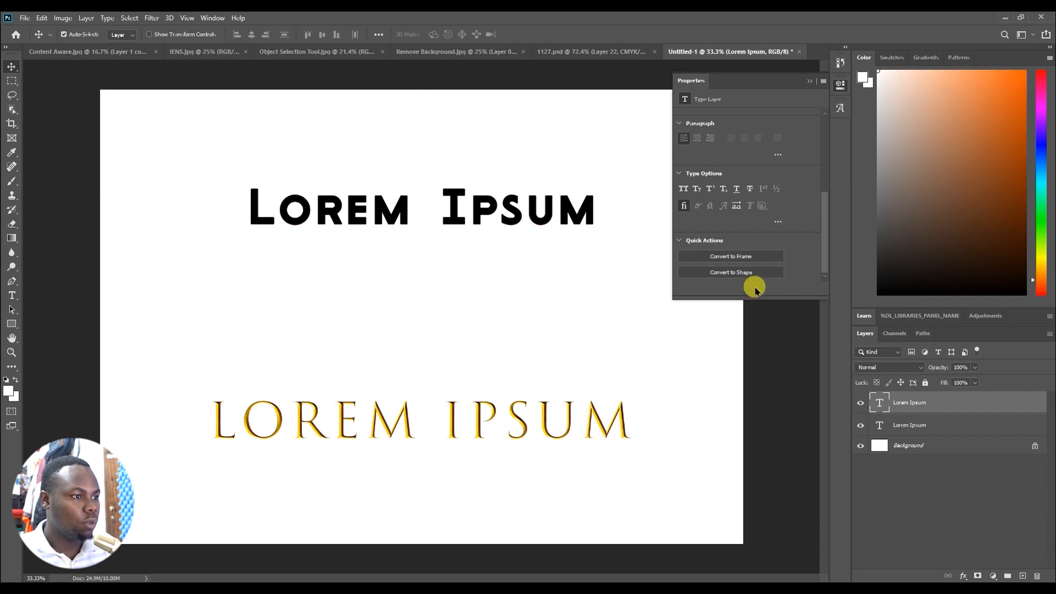
pyautogui.click(744, 257)
pyautogui.click(517, 227)
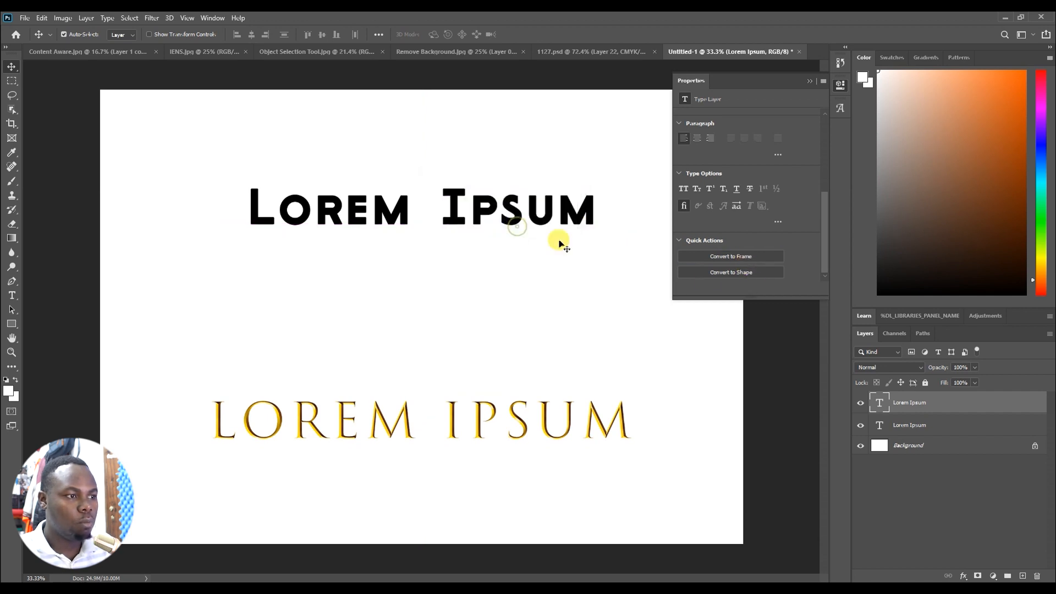
# Try again to convert the black Lorem Ipsum layer to a shape, from its layer options and its quick actions.
pyautogui.rightClick(954, 403)
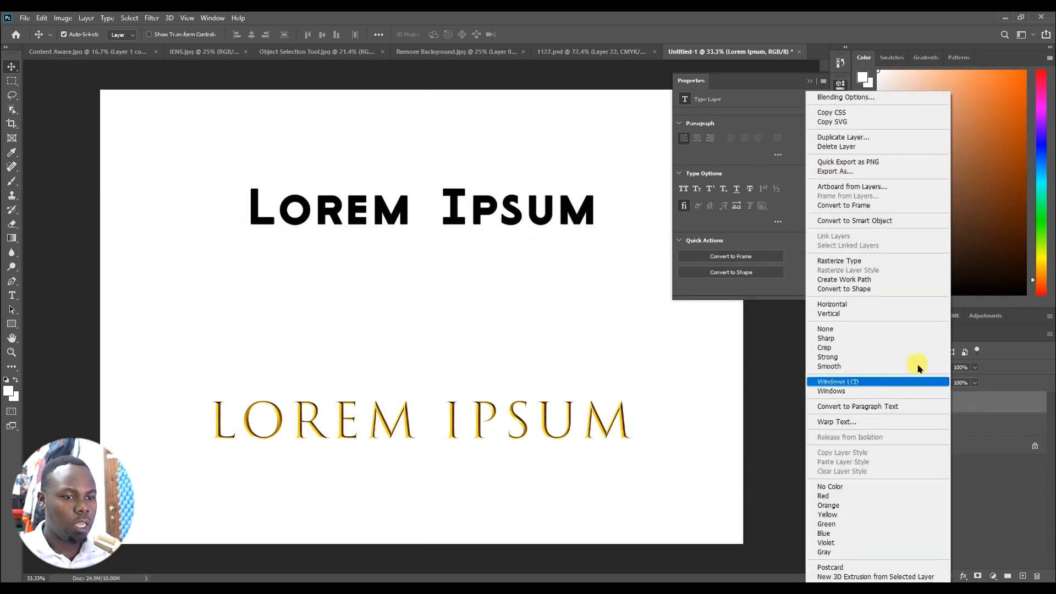
pyautogui.click(849, 289)
pyautogui.click(514, 228)
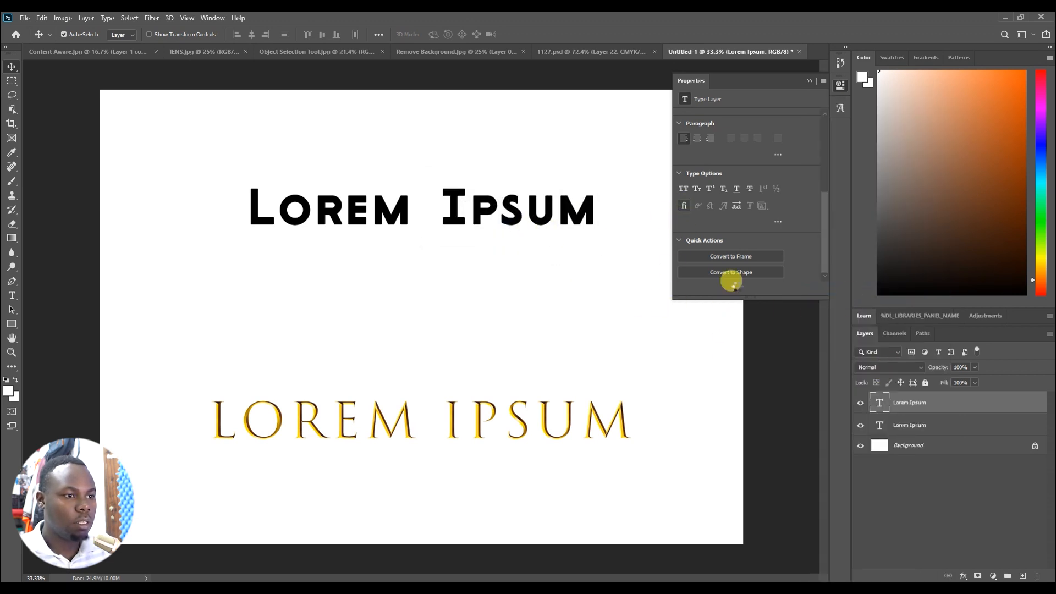
pyautogui.click(730, 272)
pyautogui.click(513, 225)
# Move the black Lorem Ipsum text slightly down and collapse its properties.
pyautogui.scroll(5, 712, 188)
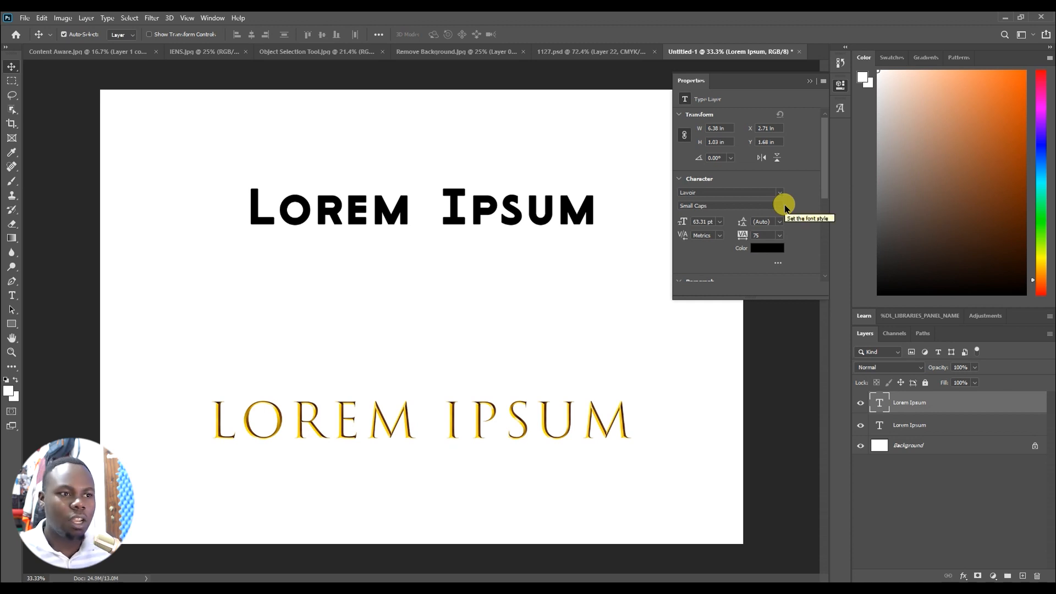
pyautogui.moveTo(589, 209); pyautogui.dragTo(595, 249)
pyautogui.click(809, 81)
# Switch to the 1127.psd poster and shift the woman's image sideways, away from the centre of the gold triangle.
pyautogui.click(653, 51)
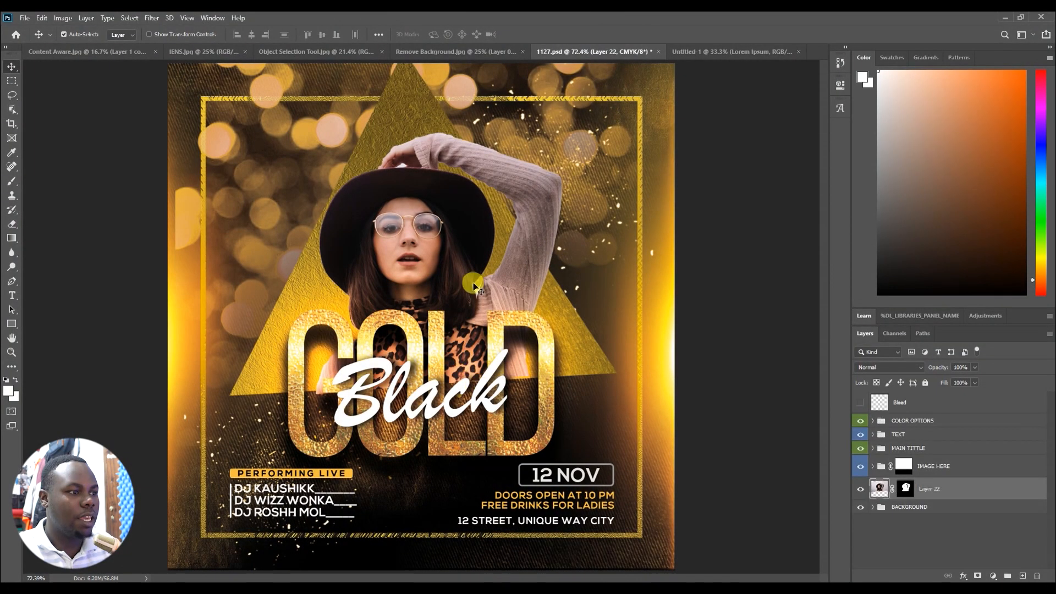
pyautogui.moveTo(473, 285); pyautogui.dragTo(590, 297)
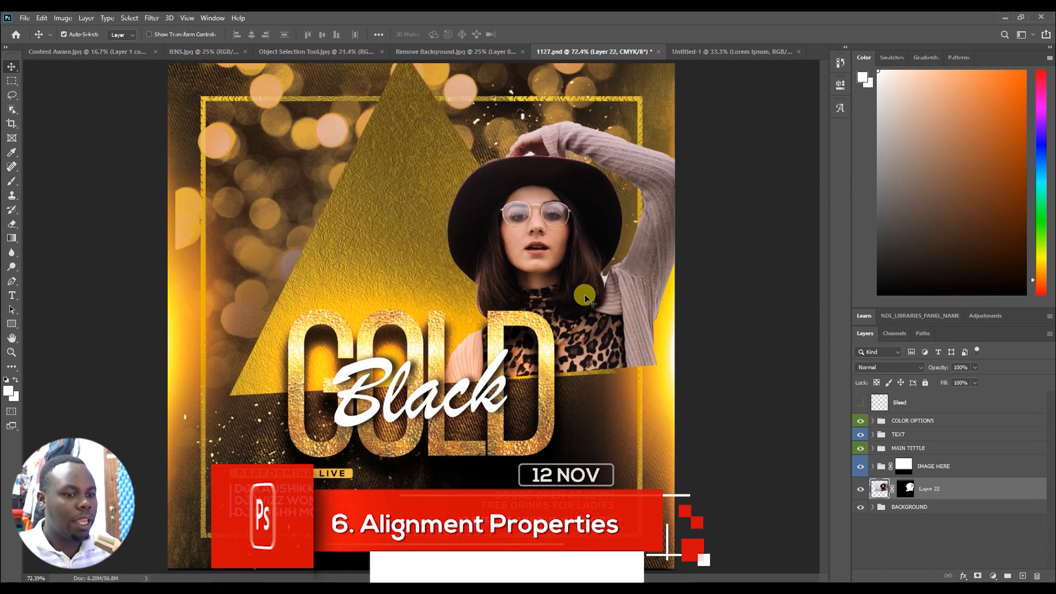
# Show all align and distribute options for the woman's layer, and return her image to the centre of the triangle.
pyautogui.click(838, 86)
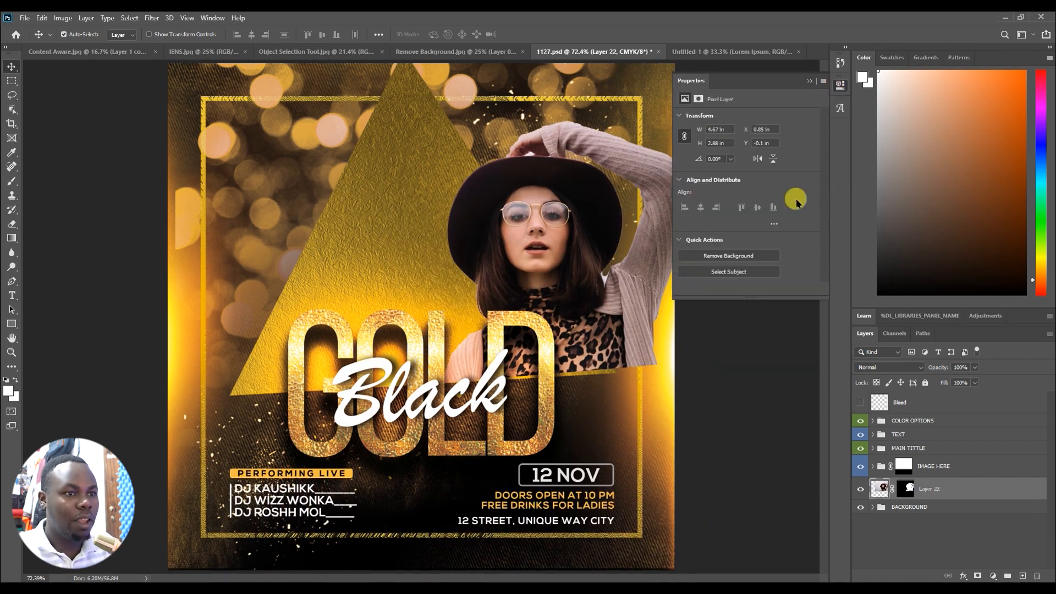
pyautogui.click(773, 225)
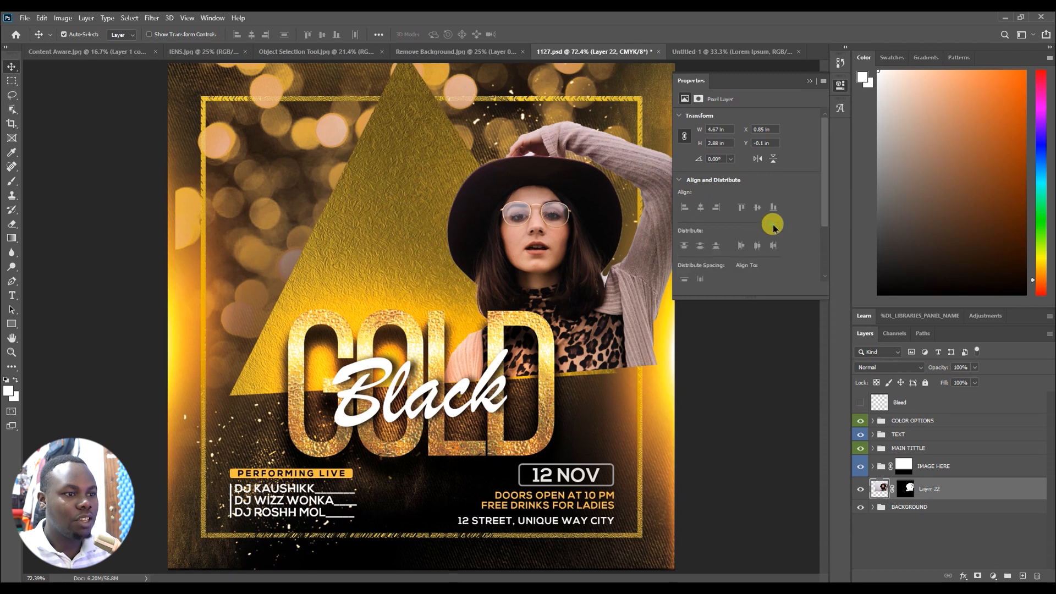
pyautogui.scroll(-3, 781, 263)
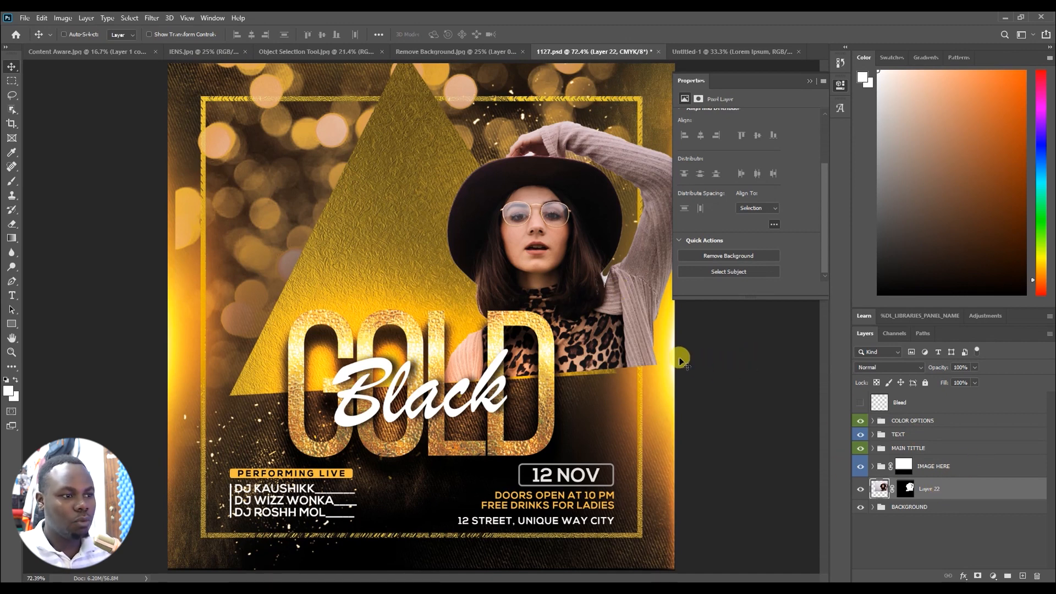
pyautogui.moveTo(679, 363); pyautogui.dragTo(680, 367)
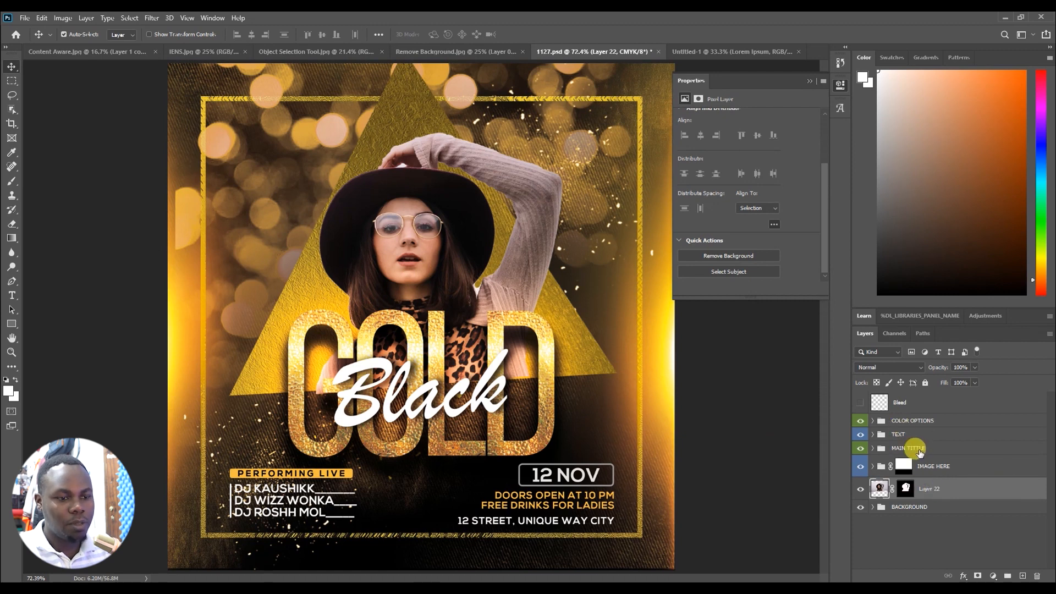
# Move the Black title text sideways onto the D of GOLD and rasterize its layer style.
pyautogui.moveTo(431, 407); pyautogui.dragTo(574, 398)
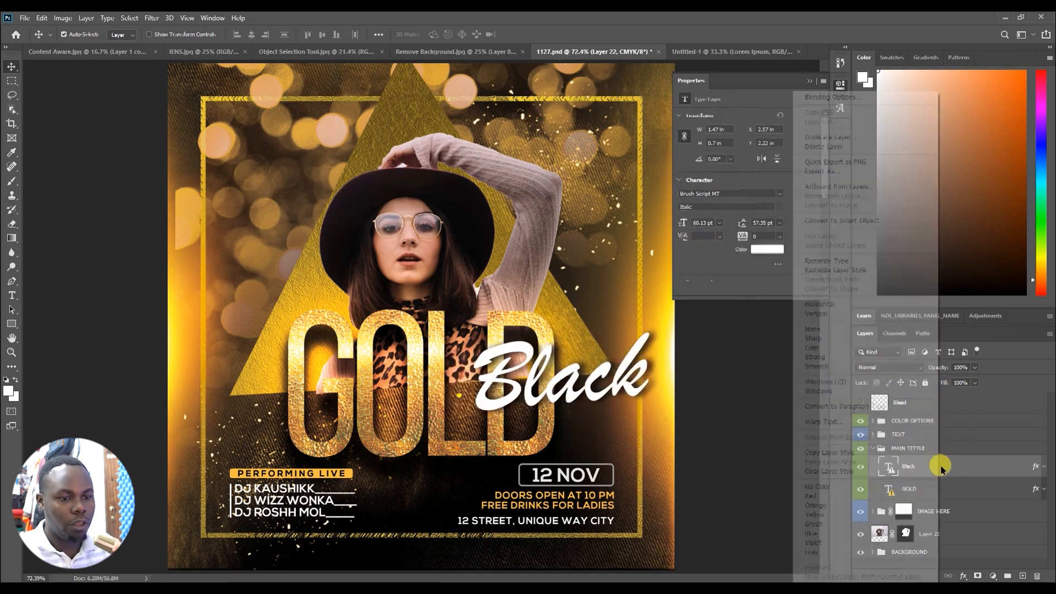
pyautogui.rightClick(940, 466)
pyautogui.click(838, 270)
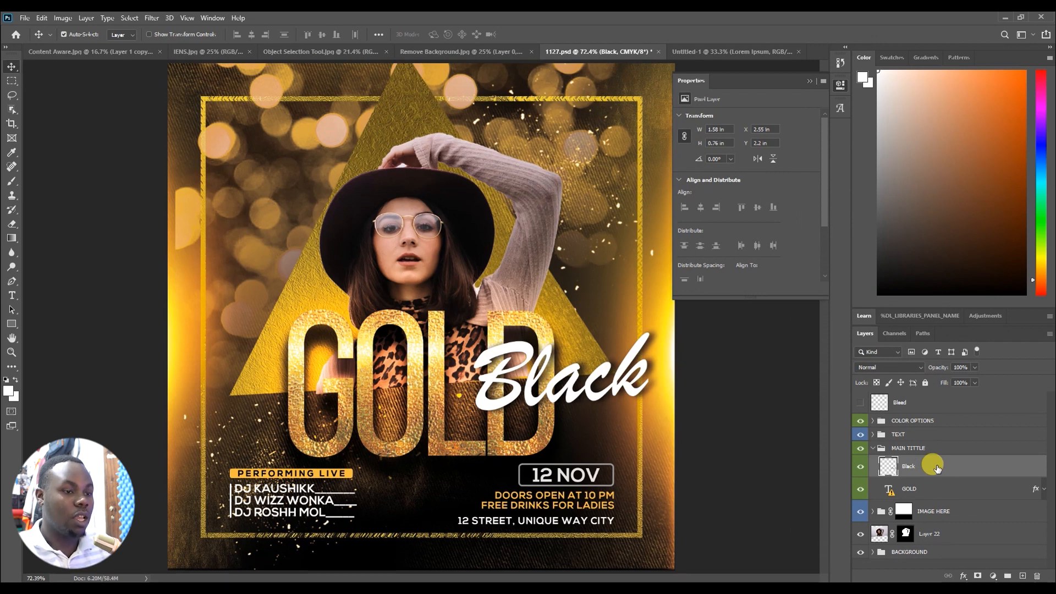
# Set the Black layer to align to Canvas and align its horizontal center with the canvas.
pyautogui.click(839, 87)
pyautogui.click(840, 89)
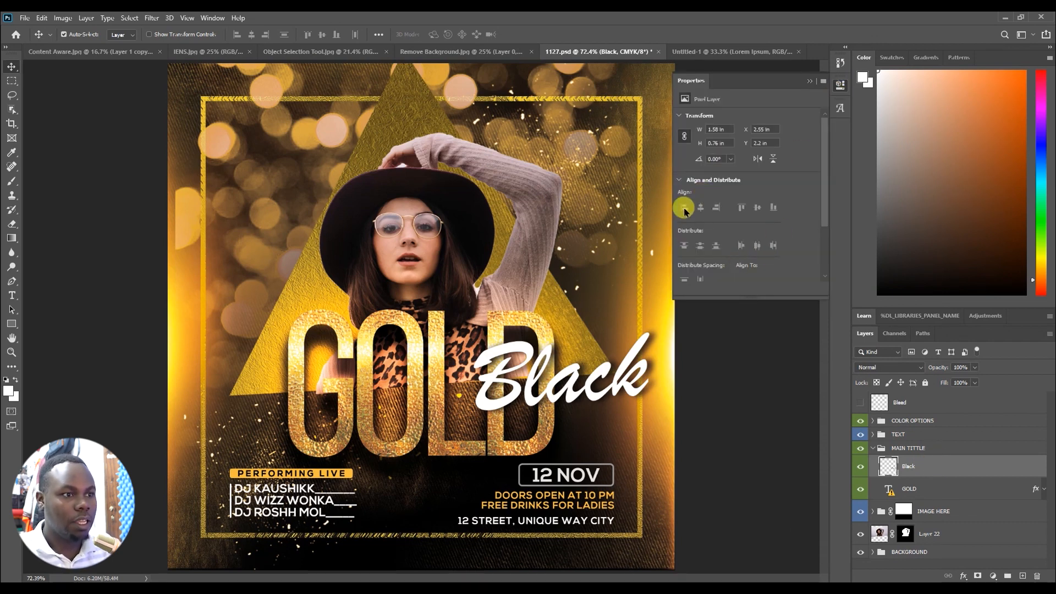
pyautogui.moveTo(744, 294); pyautogui.dragTo(727, 448)
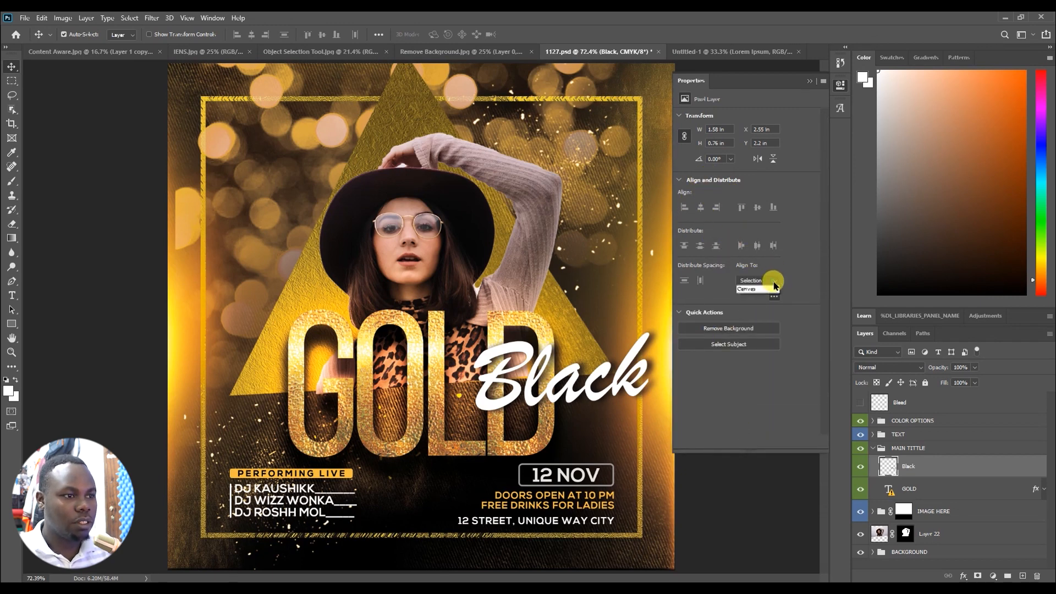
pyautogui.click(751, 290)
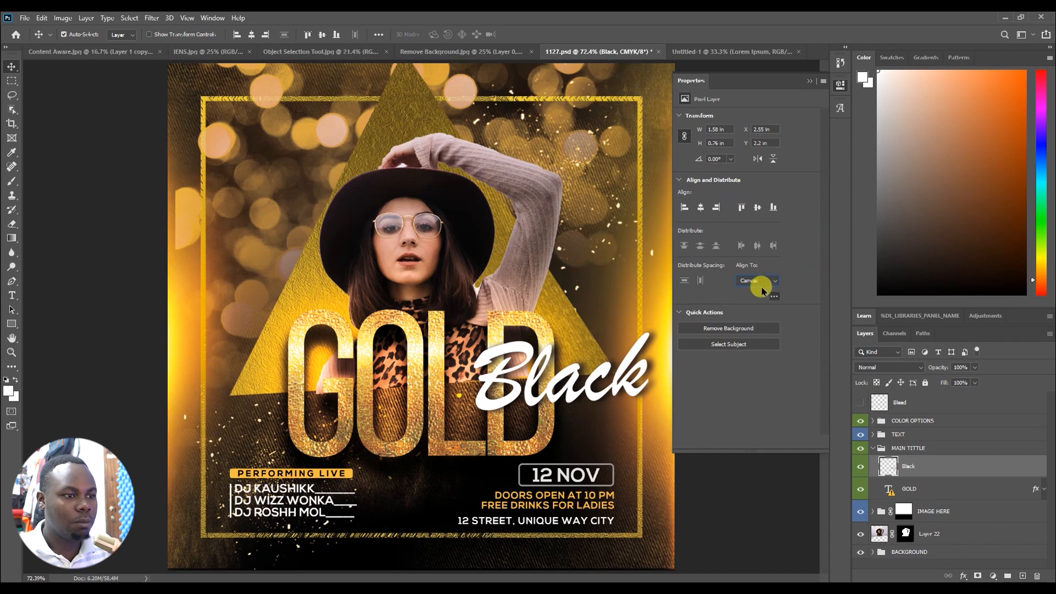
pyautogui.click(702, 208)
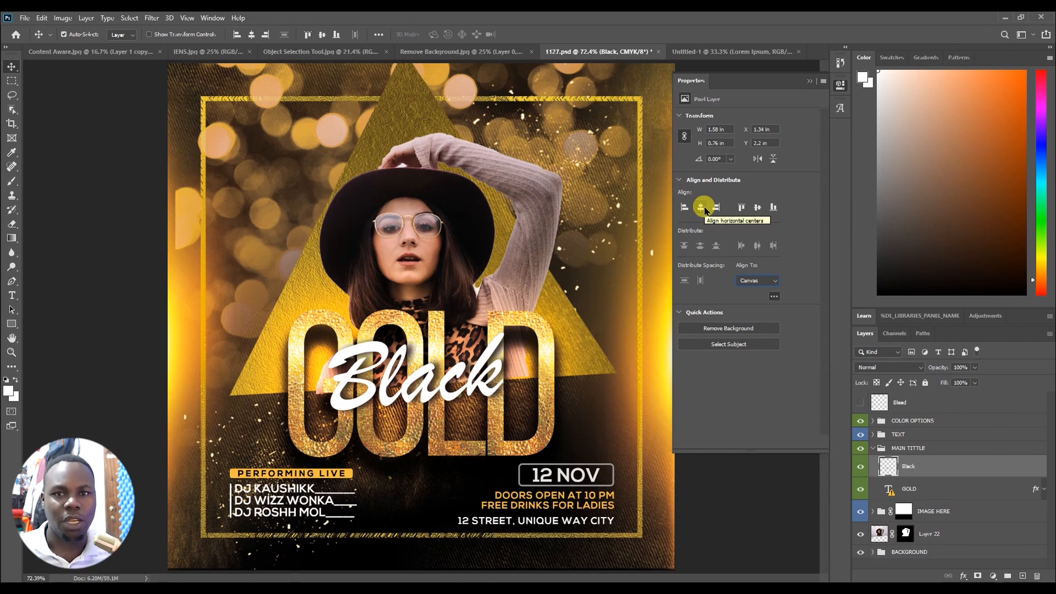
# Align the Black layer to the canvas's right edge, to its left edge, and back to its horizontal center.
pyautogui.click(710, 212)
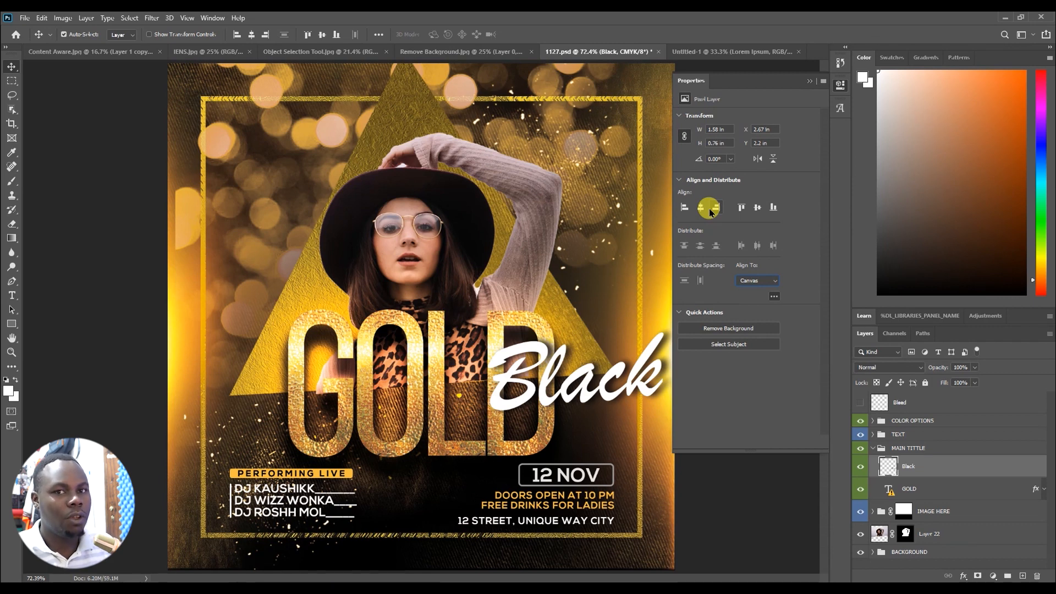
pyautogui.click(682, 210)
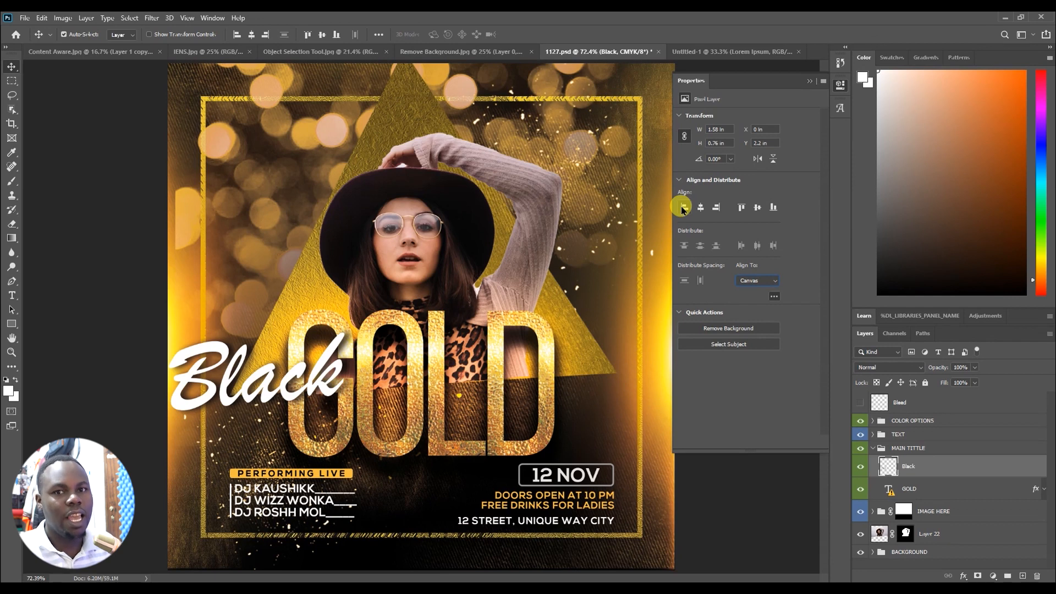
pyautogui.click(700, 209)
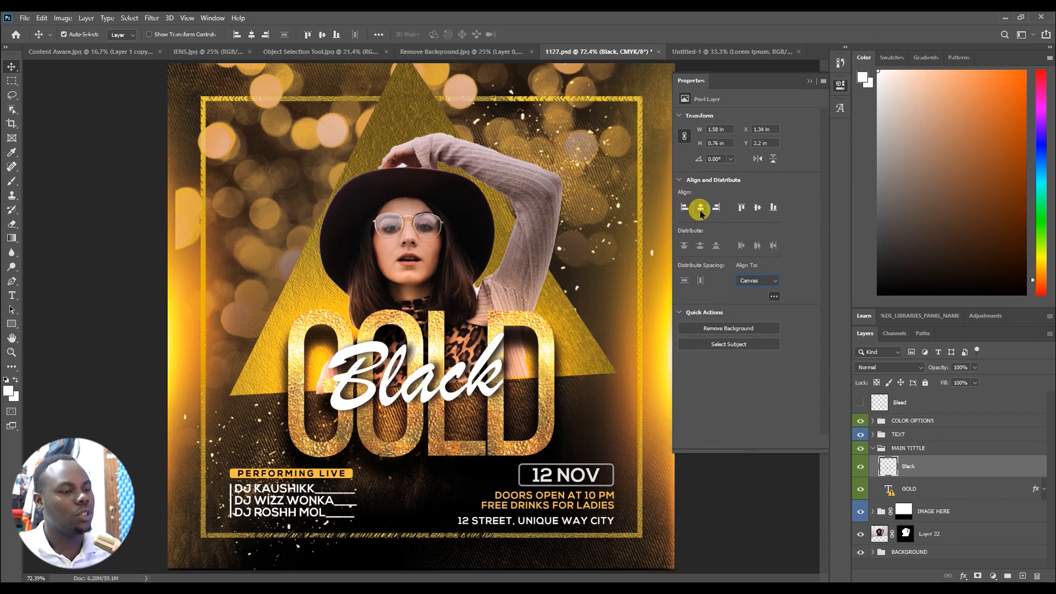
# Collapse the layer properties, switch to the Untitled-1 document, and delete all its text layers, leaving only the background.
pyautogui.click(807, 83)
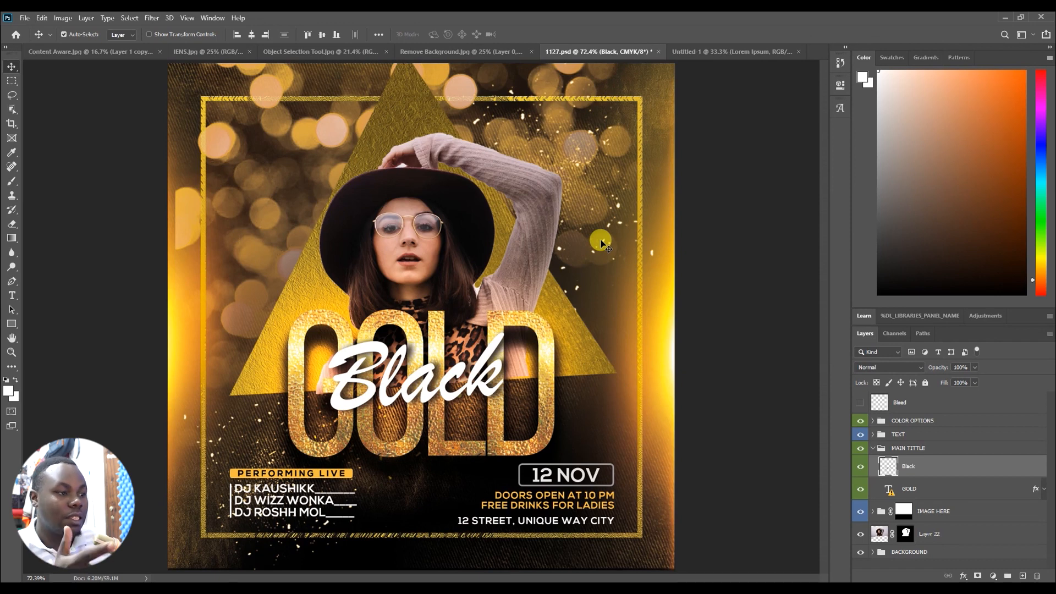
pyautogui.click(724, 53)
pyautogui.moveTo(237, 193); pyautogui.dragTo(655, 495)
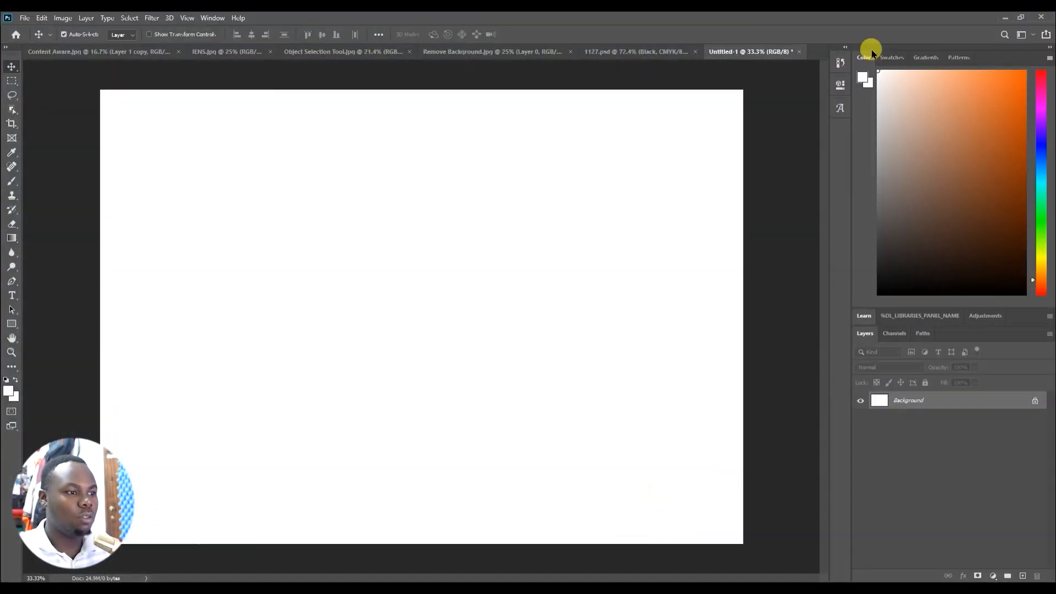
# Shift the color picker's hue to green, and expand the Pale, Darker, Dark and Pure swatch groups.
pyautogui.moveTo(1038, 281); pyautogui.dragTo(1049, 203)
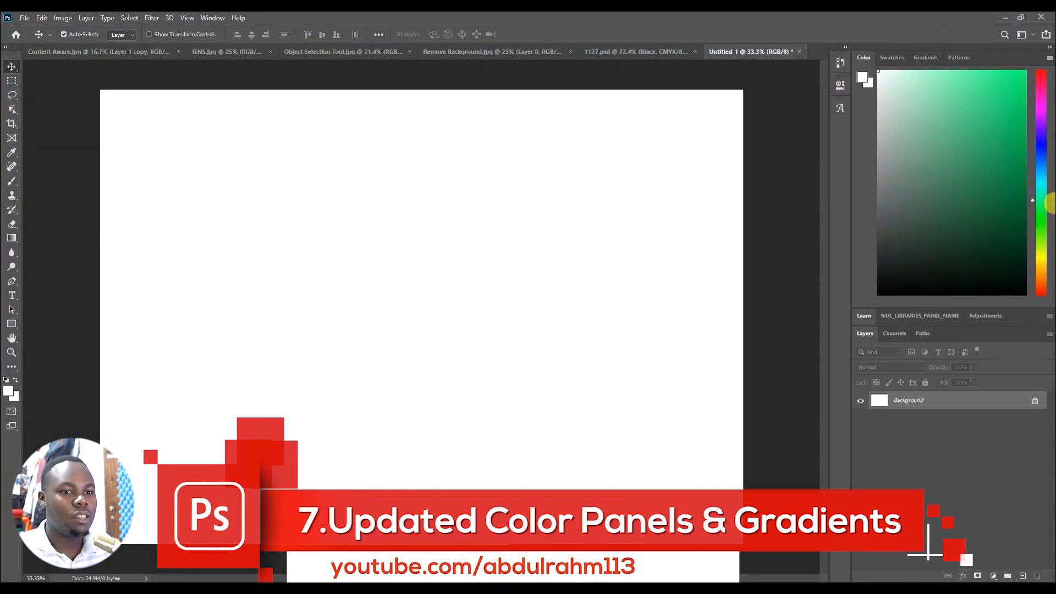
pyautogui.click(891, 58)
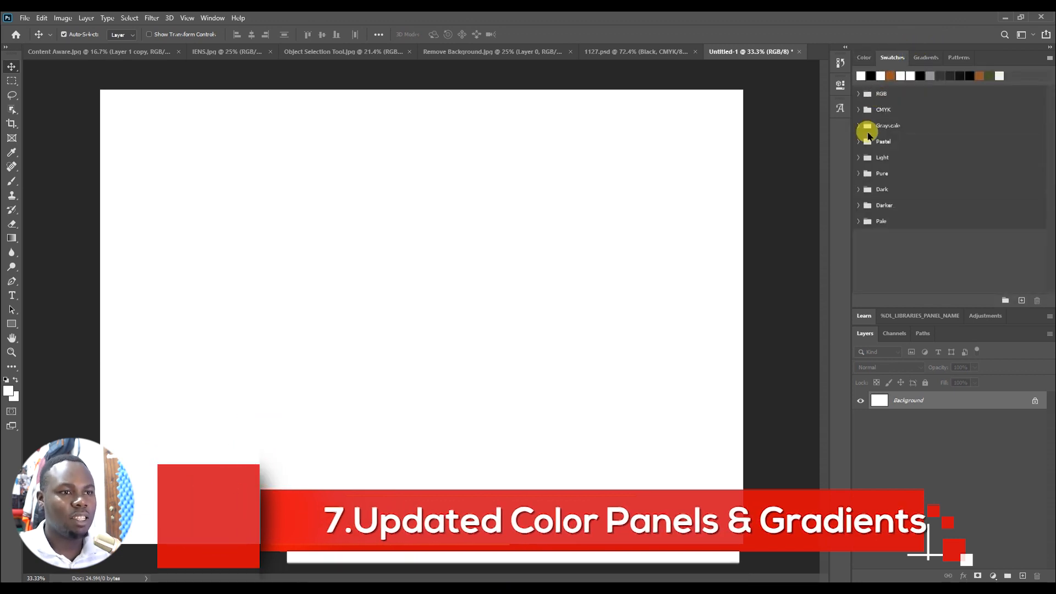
pyautogui.click(859, 222)
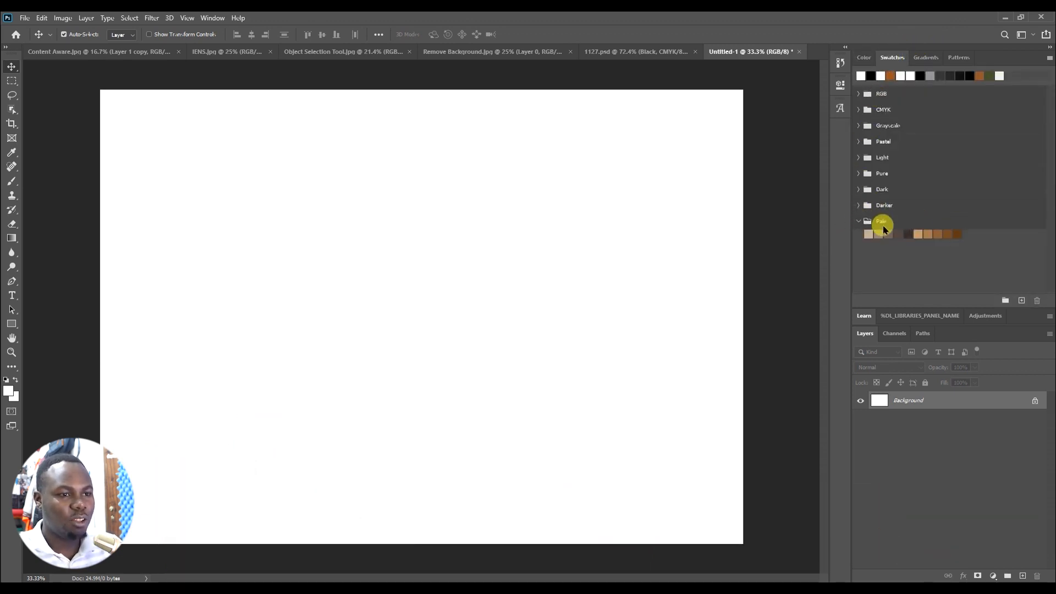
pyautogui.click(858, 205)
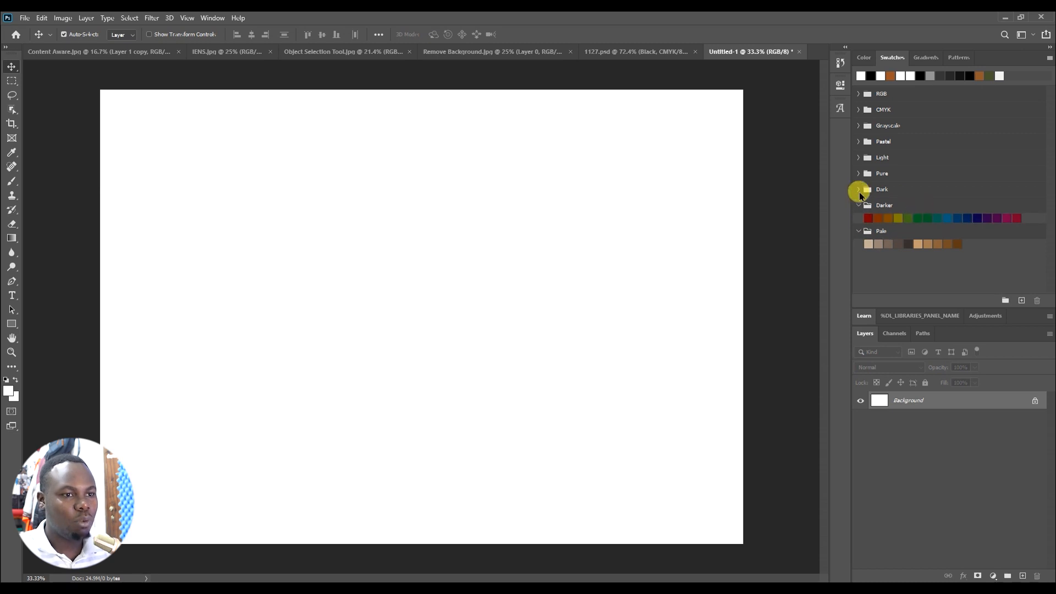
pyautogui.click(858, 189)
pyautogui.click(858, 173)
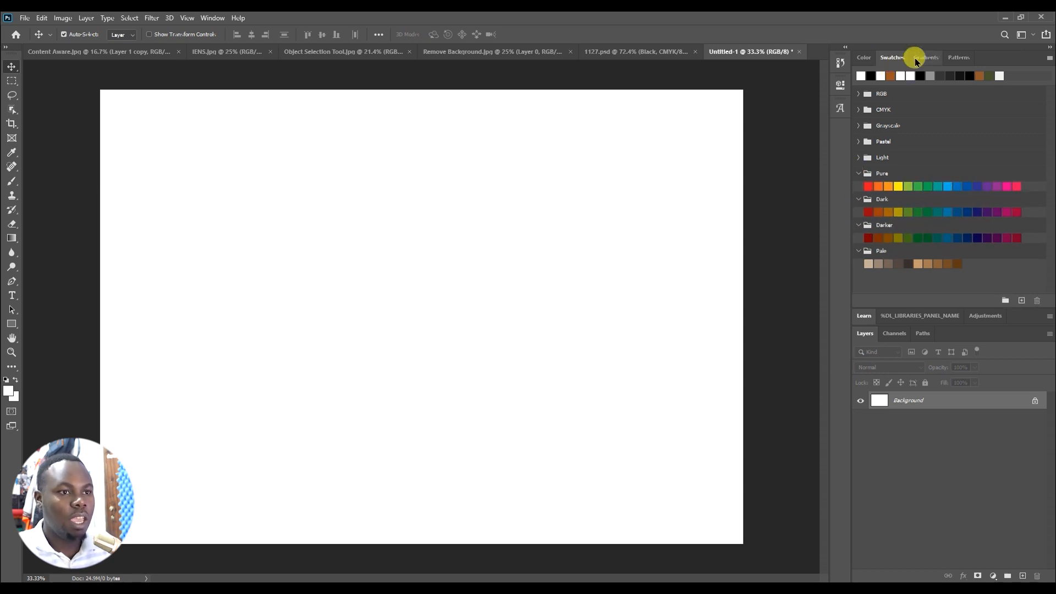
# Fill the canvas with the green swatch from the Pure group as a color fill layer.
pyautogui.click(916, 60)
pyautogui.click(893, 57)
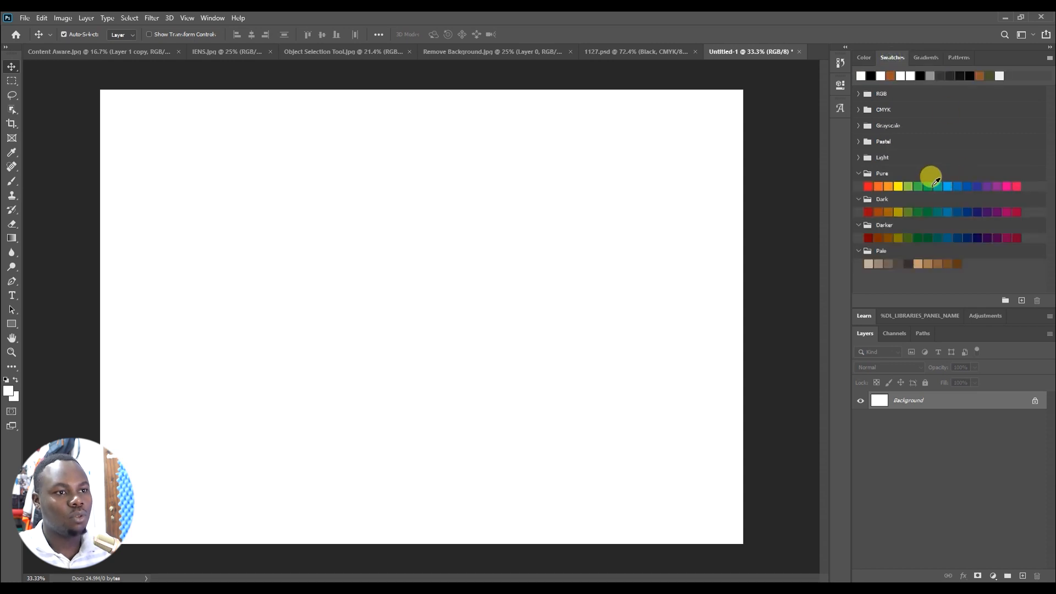
pyautogui.moveTo(928, 186); pyautogui.dragTo(589, 202)
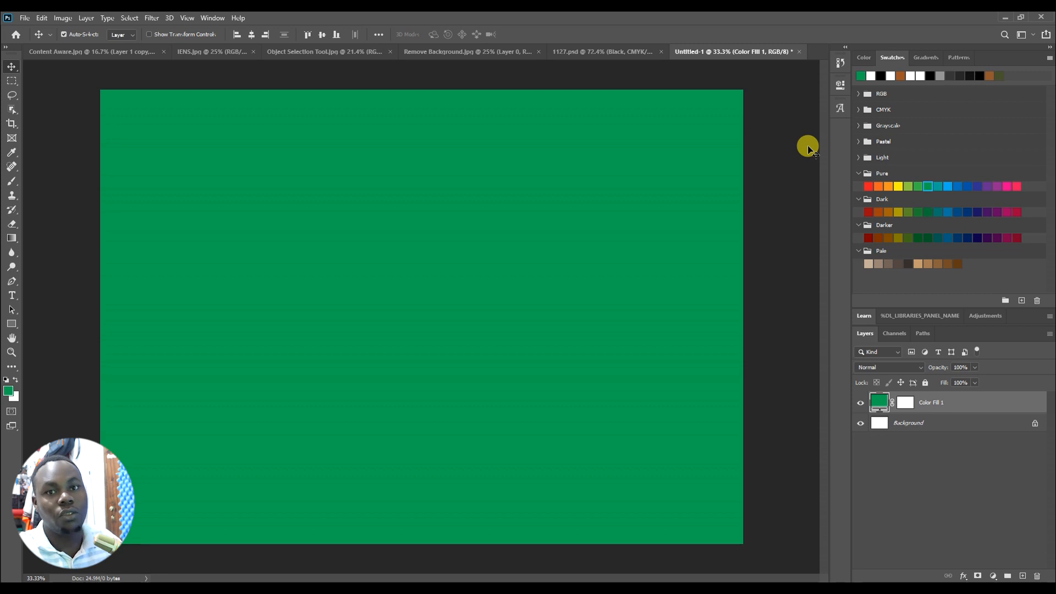
# Try a red-to-purple gradient from the Reds group as the canvas fill, and replace it with the orange, pink and dark purple one.
pyautogui.click(922, 58)
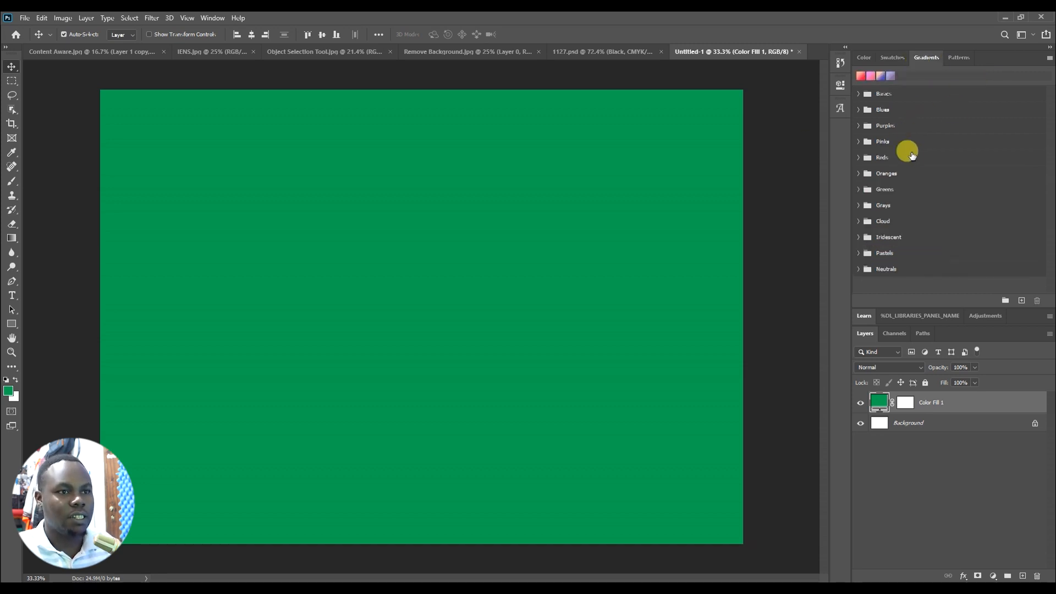
pyautogui.click(859, 159)
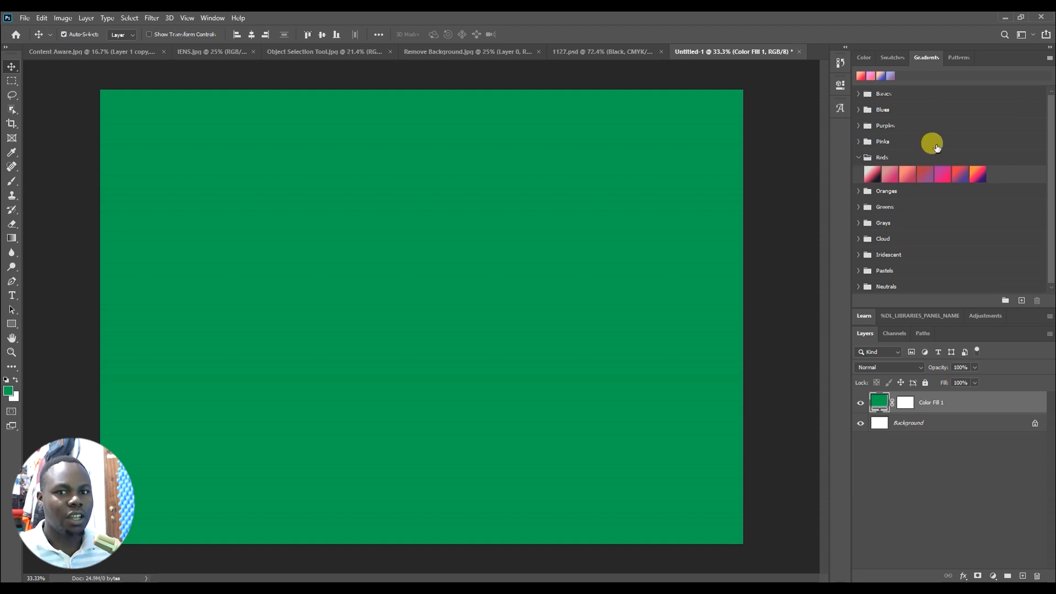
pyautogui.moveTo(907, 174); pyautogui.dragTo(471, 283)
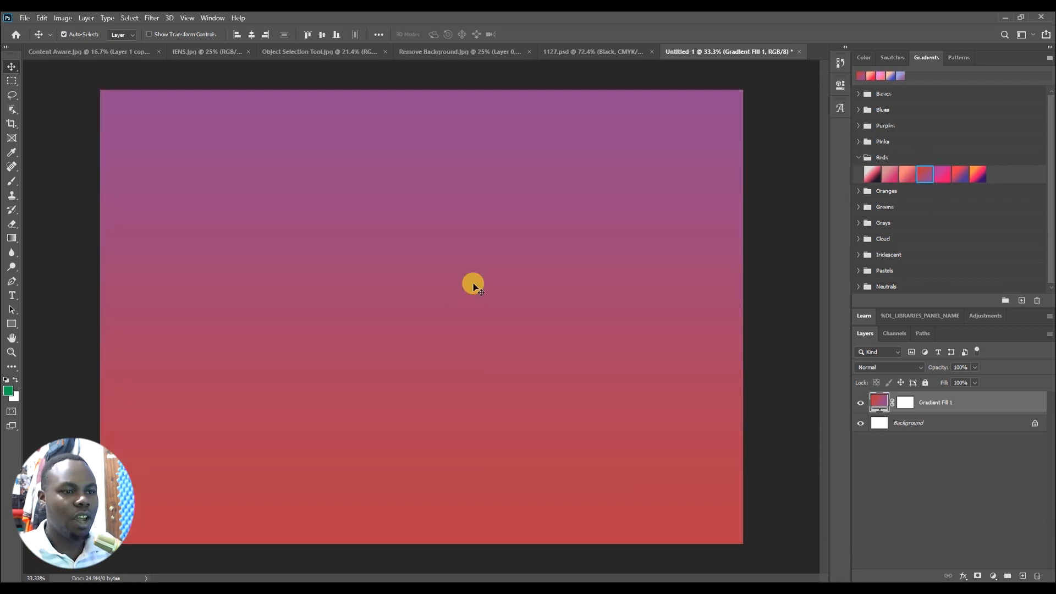
pyautogui.moveTo(542, 279); pyautogui.dragTo(590, 312)
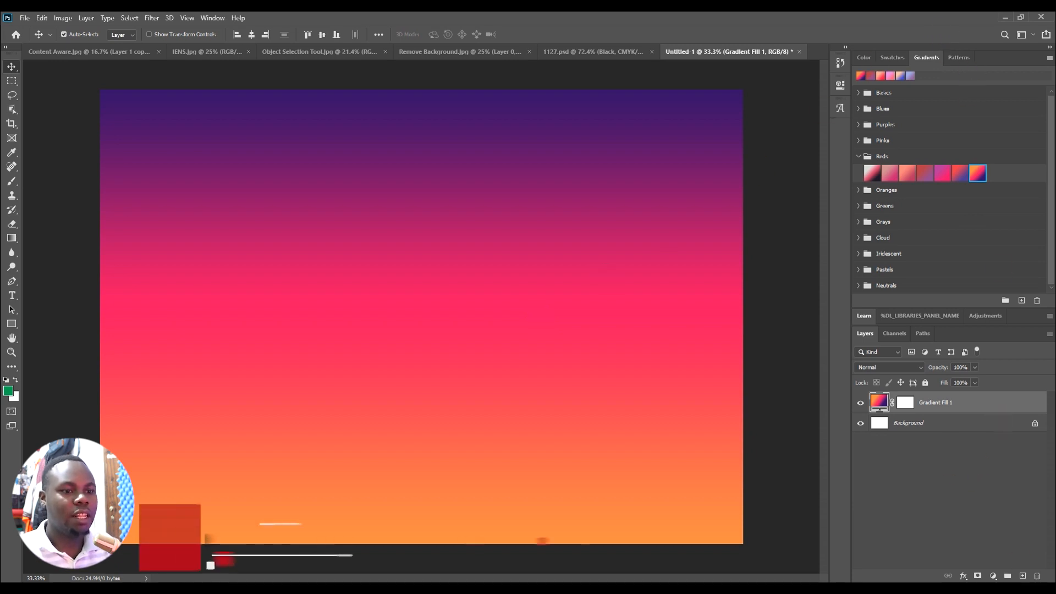
# Add an empty layer above the gradient fill and apply the green forest pattern from the Trees group to the canvas.
pyautogui.hotkey('ctrl', 'shift', 'alt', 'n')
pyautogui.click(954, 58)
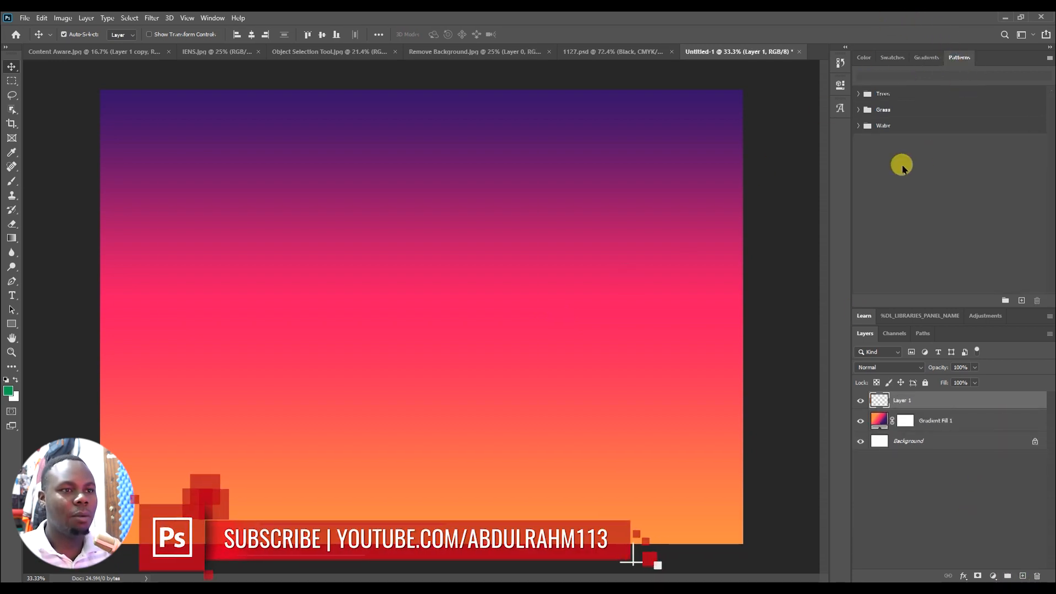
pyautogui.click(859, 94)
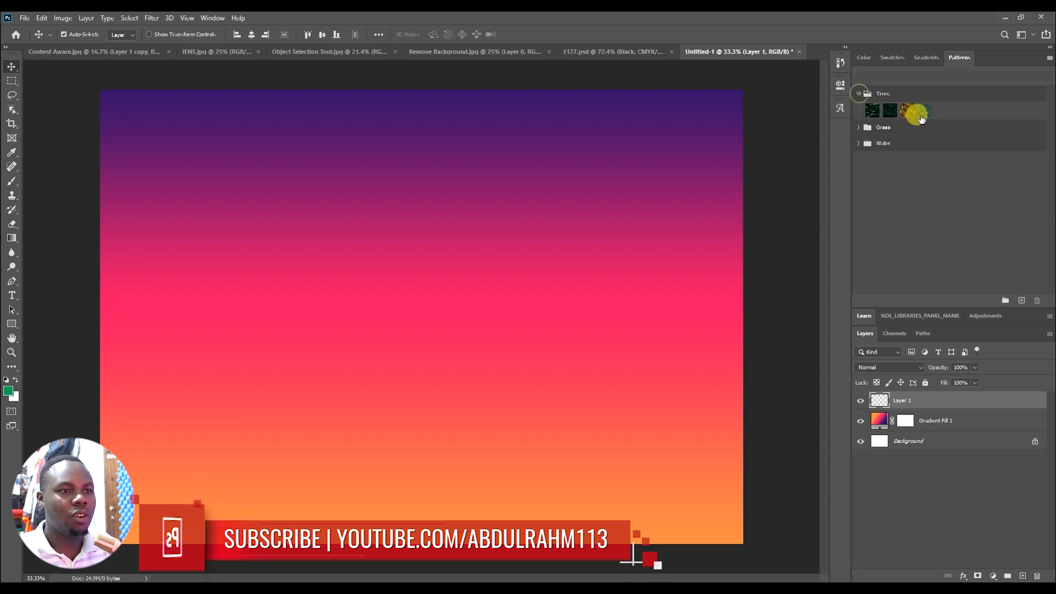
pyautogui.moveTo(924, 110); pyautogui.dragTo(602, 258)
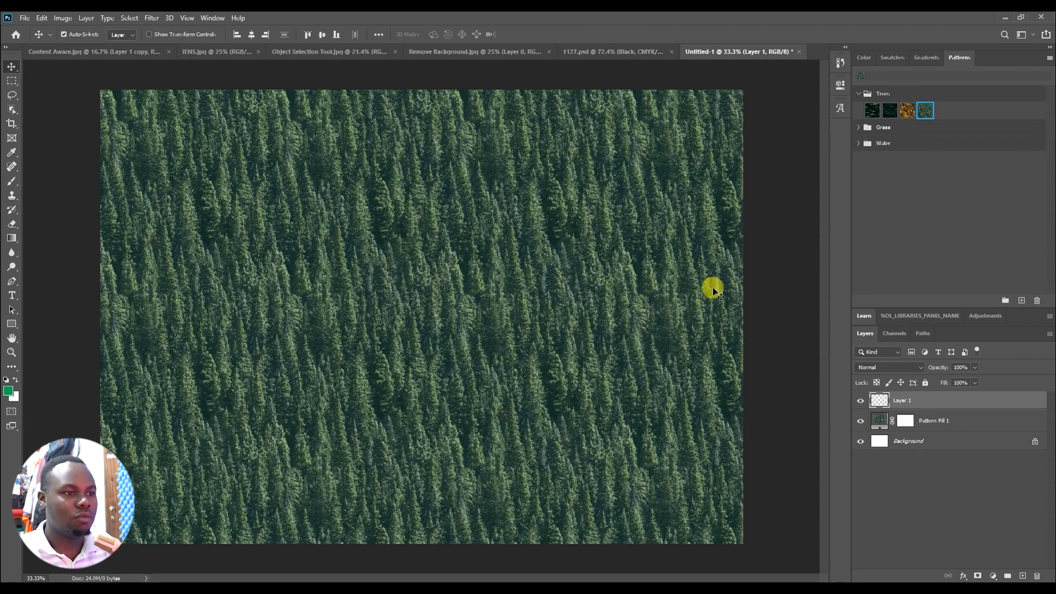
# Set Layer 1's blend mode to Multiply, and undo both that change and the forest pattern fill.
pyautogui.click(906, 367)
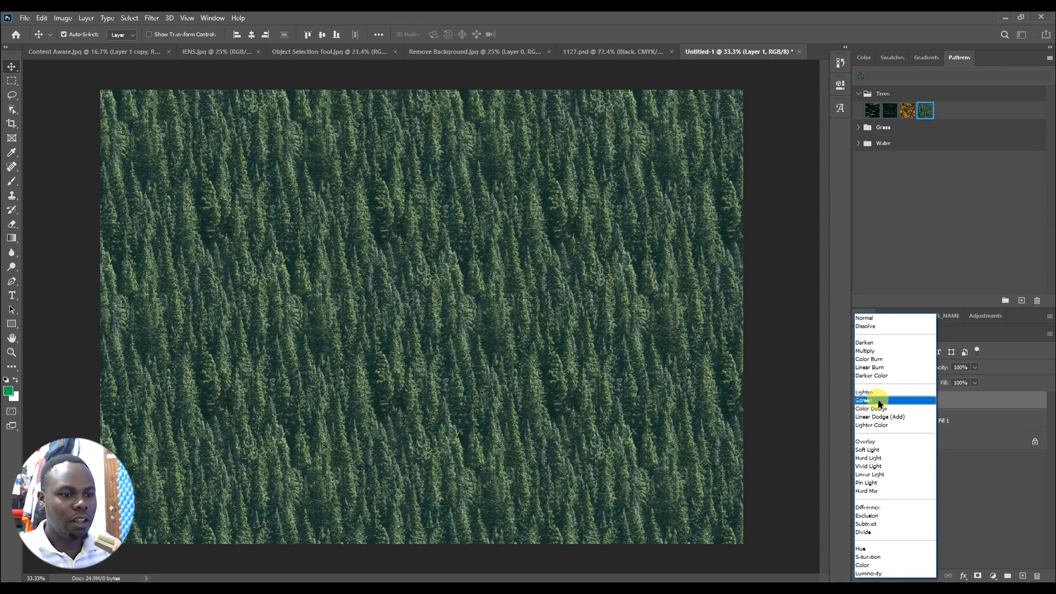
pyautogui.click(881, 352)
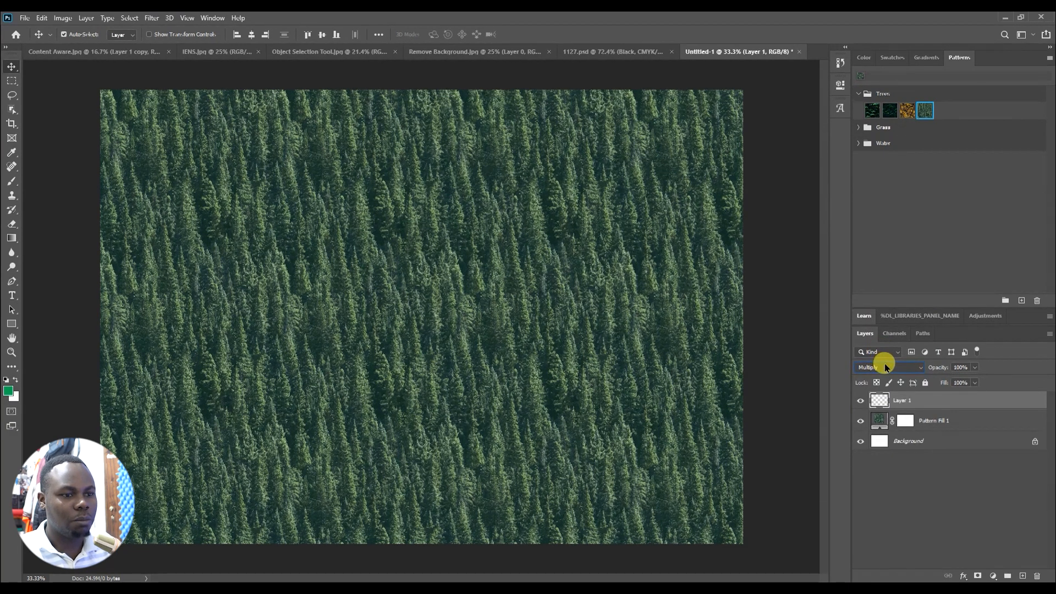
pyautogui.hotkey('ctrl', 'z')
pyautogui.hotkey('ctrl', 'z')
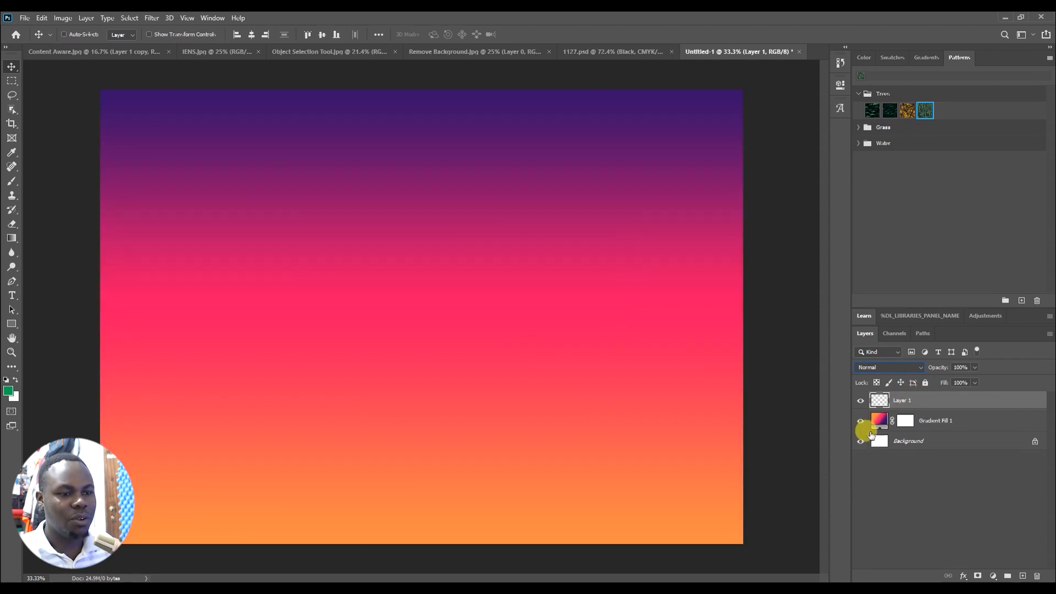
# Rasterize the Gradient Fill 1 layer.
pyautogui.click(934, 420)
pyautogui.rightClick(950, 421)
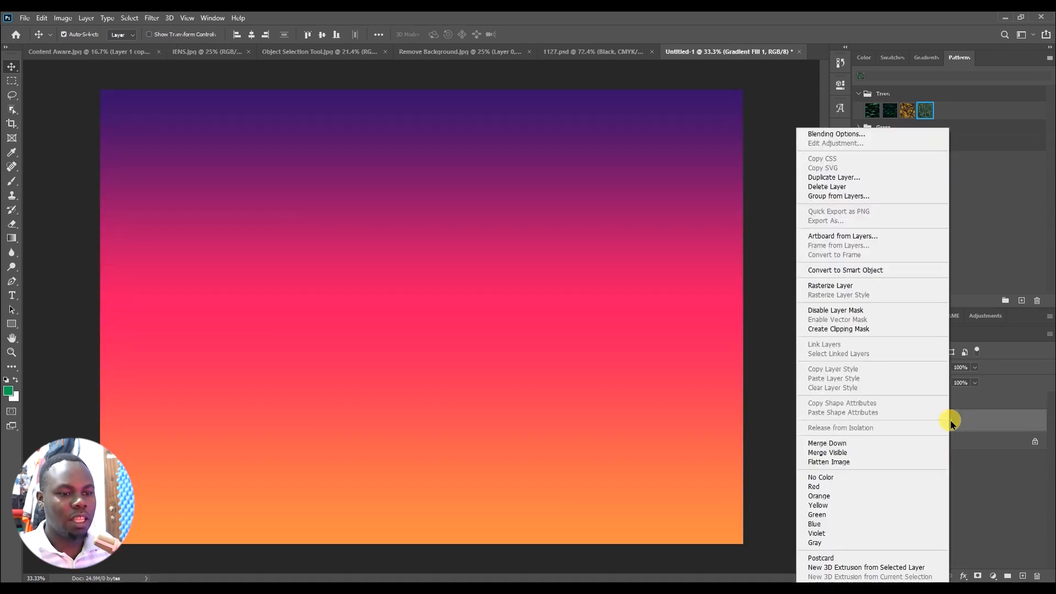
pyautogui.click(851, 286)
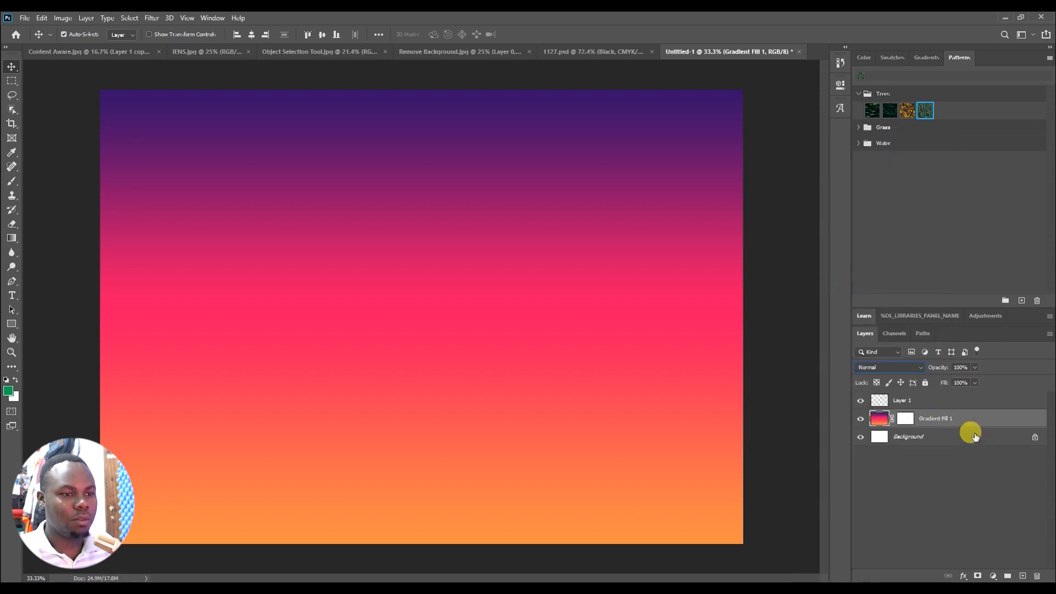
# Apply the green forest pattern from the Trees group to Layer 1 and rasterize the resulting pattern layer.
pyautogui.click(947, 402)
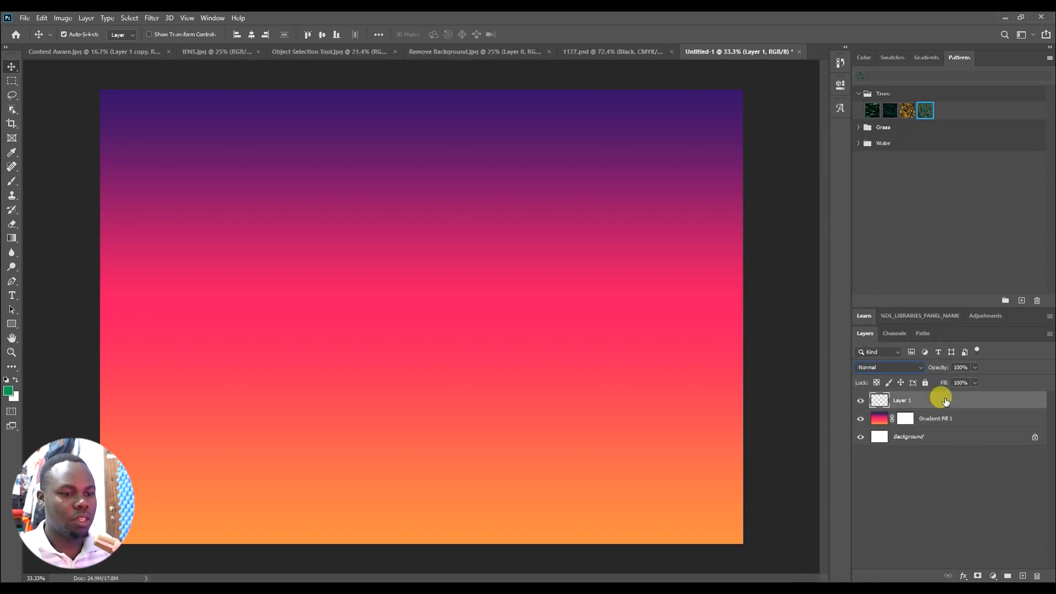
pyautogui.moveTo(920, 111); pyautogui.dragTo(596, 426)
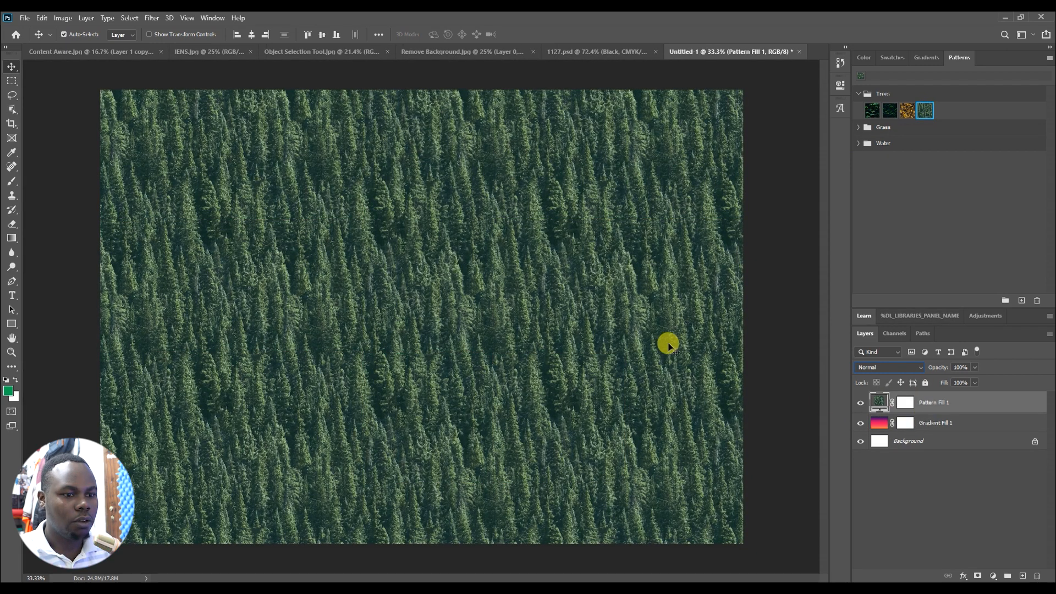
pyautogui.rightClick(878, 401)
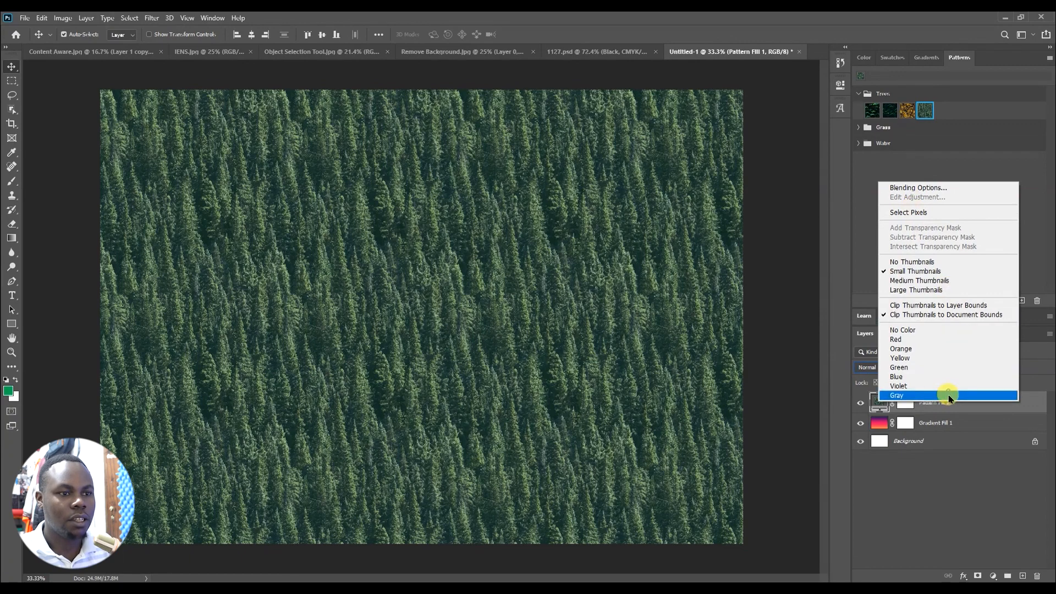
pyautogui.click(902, 395)
pyautogui.rightClick(931, 401)
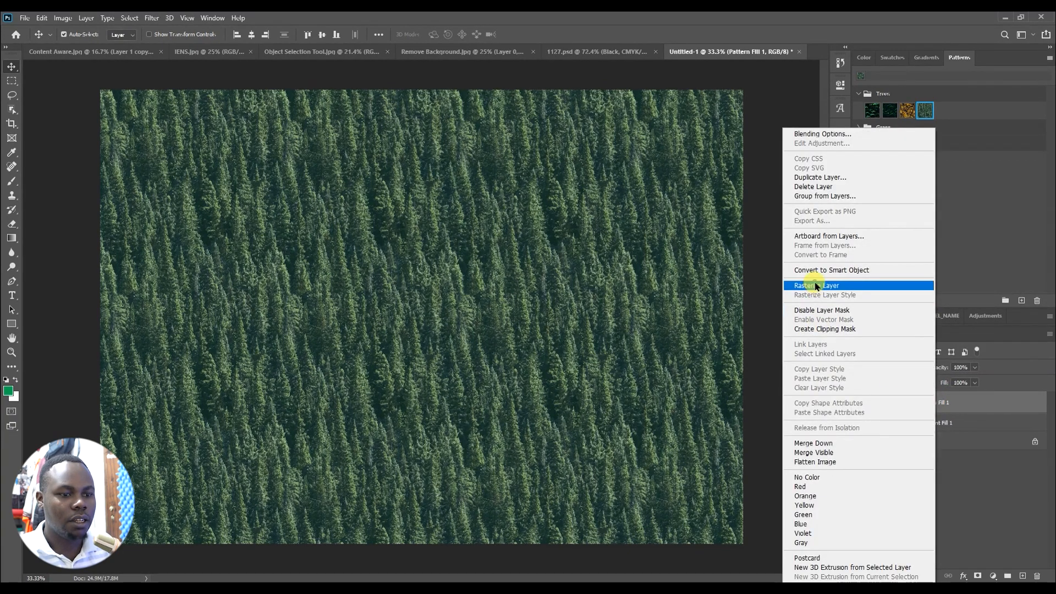
pyautogui.click(880, 285)
# Preview blend modes on the forest pattern layer over the gradient and set it to Lighten.
pyautogui.click(894, 368)
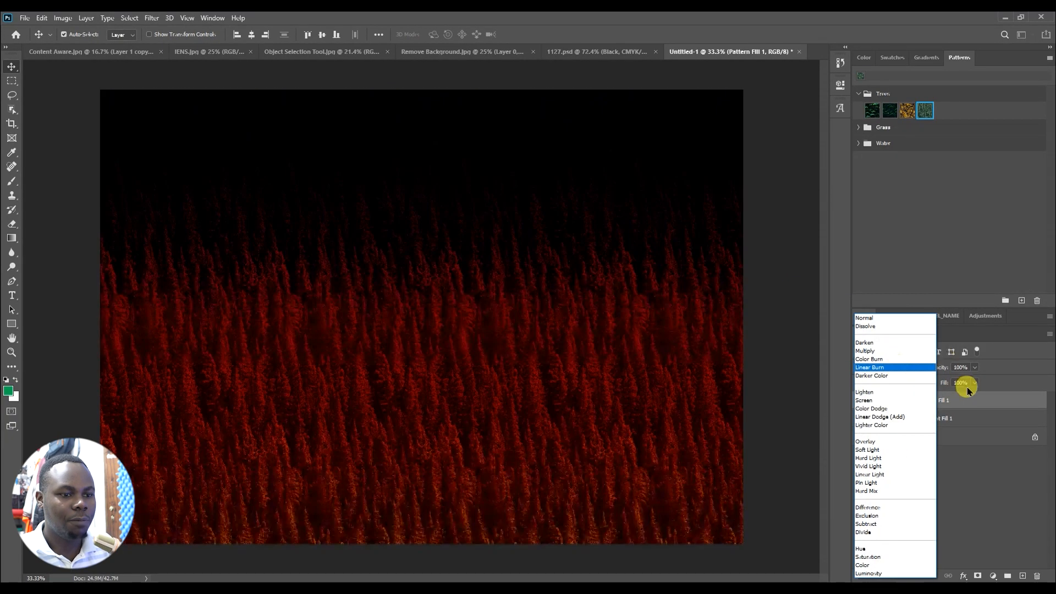
pyautogui.click(966, 396)
pyautogui.click(889, 368)
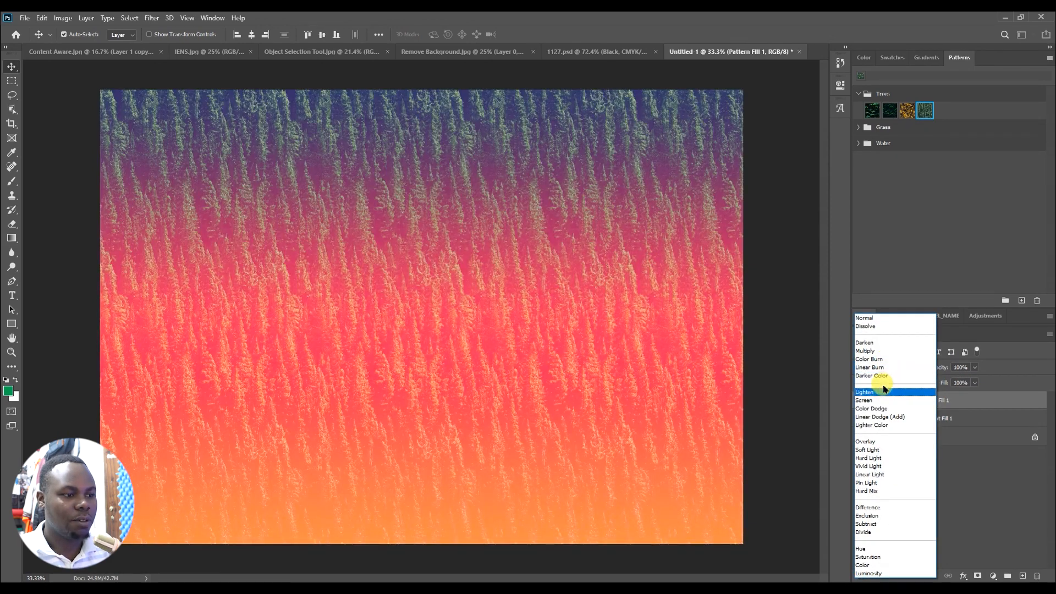
pyautogui.click(882, 392)
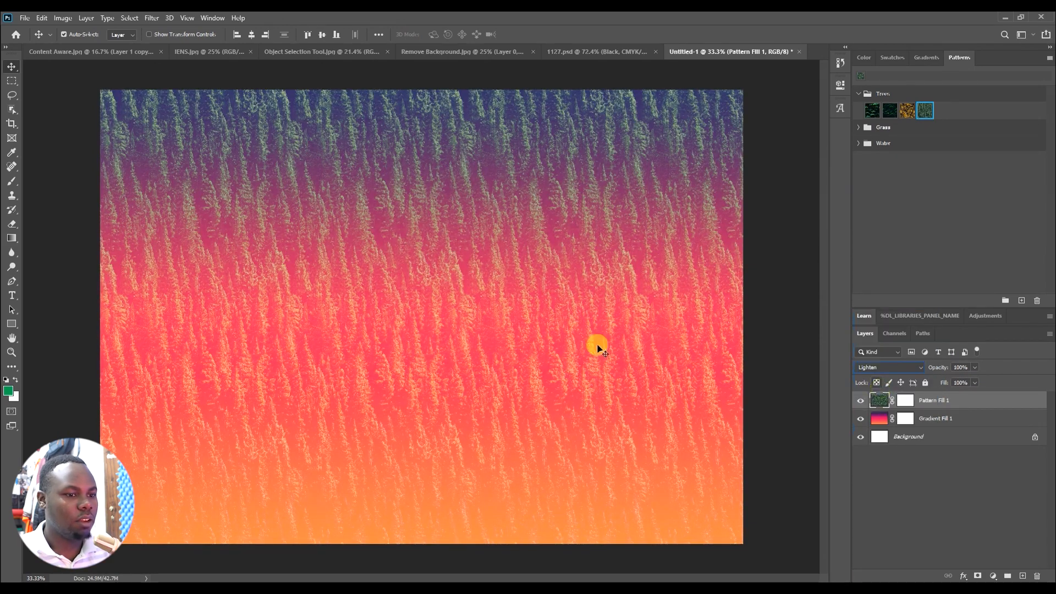